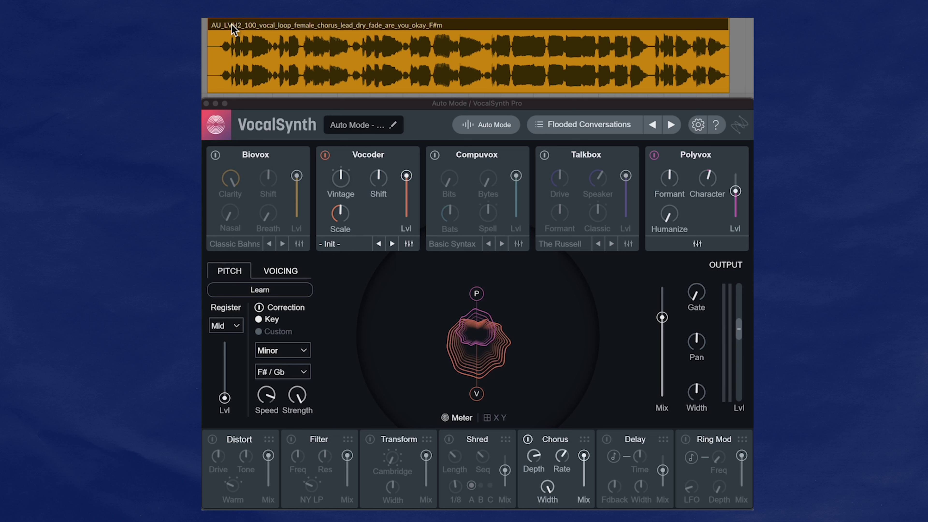
- Start the vocal loop playing and bring the VocalSynth 2 window into focus
{"action": "key", "text": "space"}
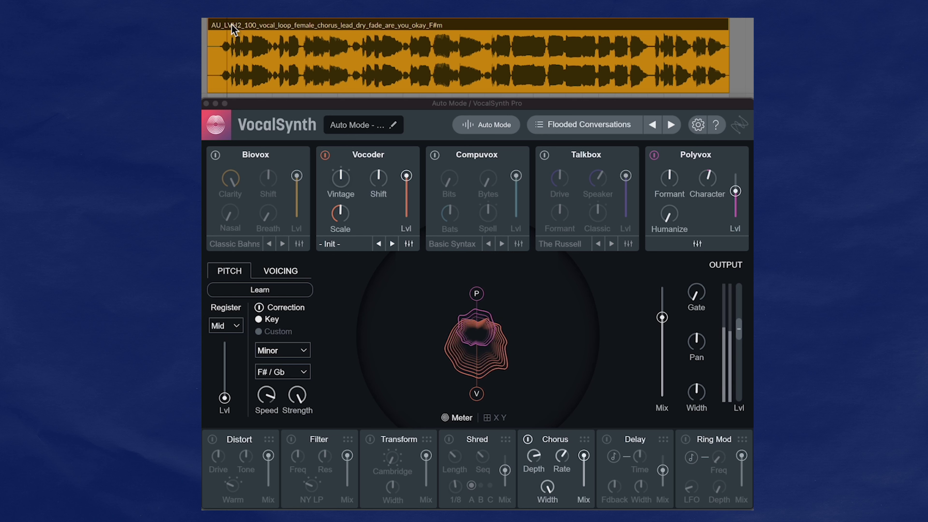
{"action": "left_click", "coordinate": [277, 105]}
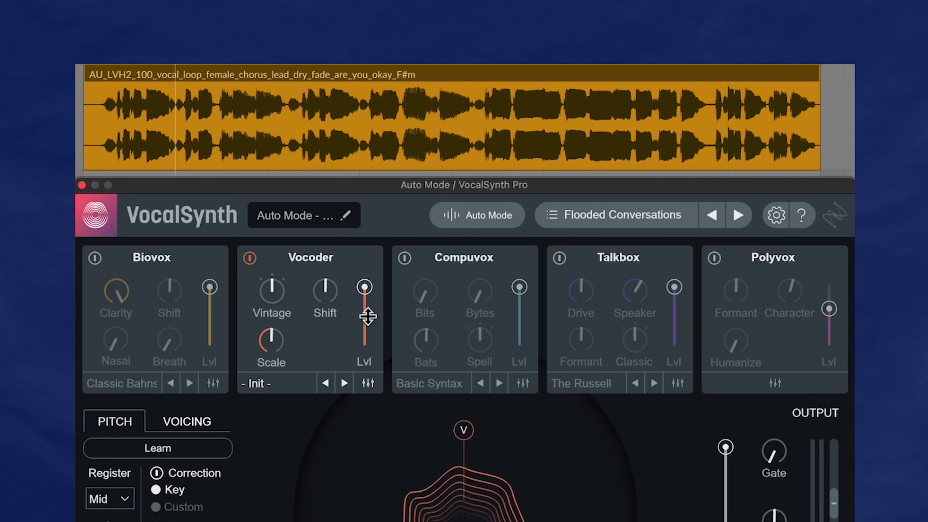
- Set the Vocoder Scale to 63, Shift to 50, and Vintage to Hard
{"action": "left_click", "coordinate": [296, 263]}
{"action": "left_click_drag", "start_coordinate": [275, 334], "coordinate": [272, 309]}
{"action": "left_click_drag", "start_coordinate": [323, 289], "coordinate": [324, 262]}
{"action": "left_click_drag", "start_coordinate": [272, 289], "coordinate": [275, 285]}
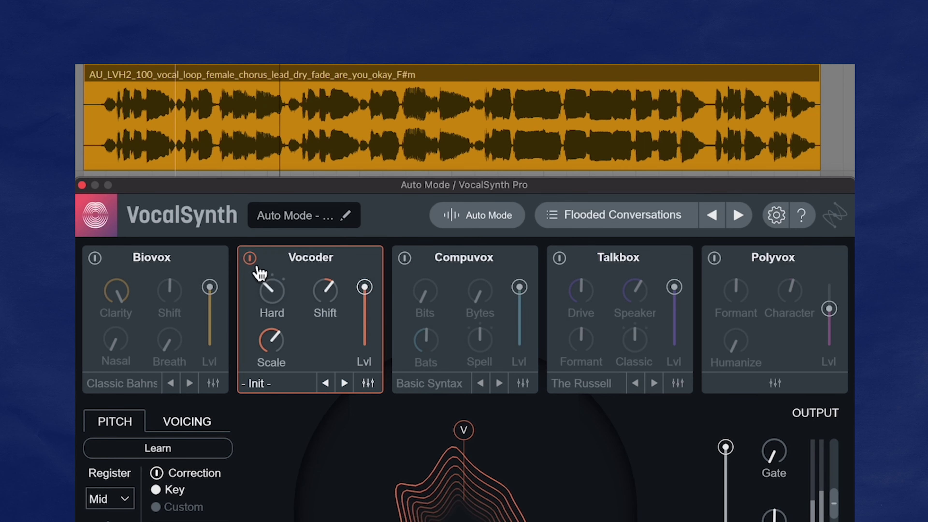
- Switch on the Talkbox and set Drive 70, Speaker 31 and Formant -33
{"action": "left_click", "coordinate": [249, 258]}
{"action": "left_click", "coordinate": [560, 258]}
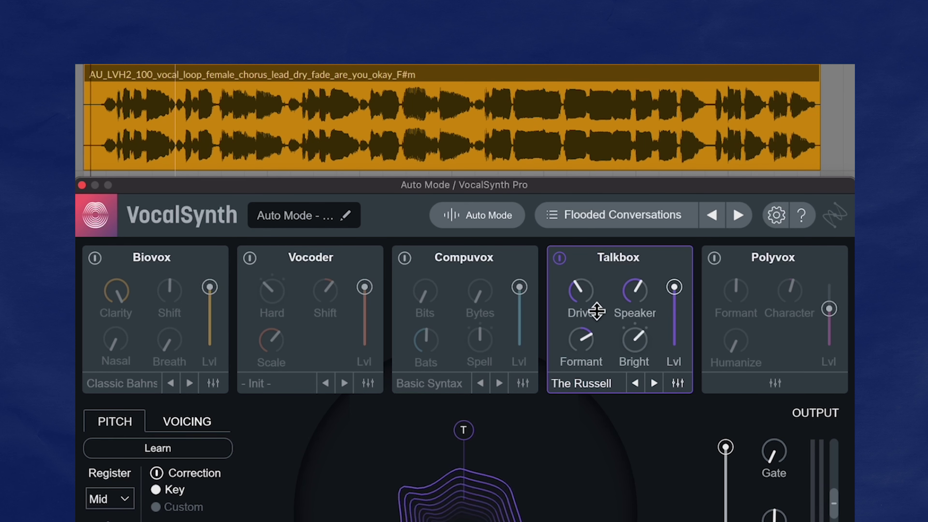
{"action": "left_click_drag", "start_coordinate": [597, 311], "coordinate": [591, 232]}
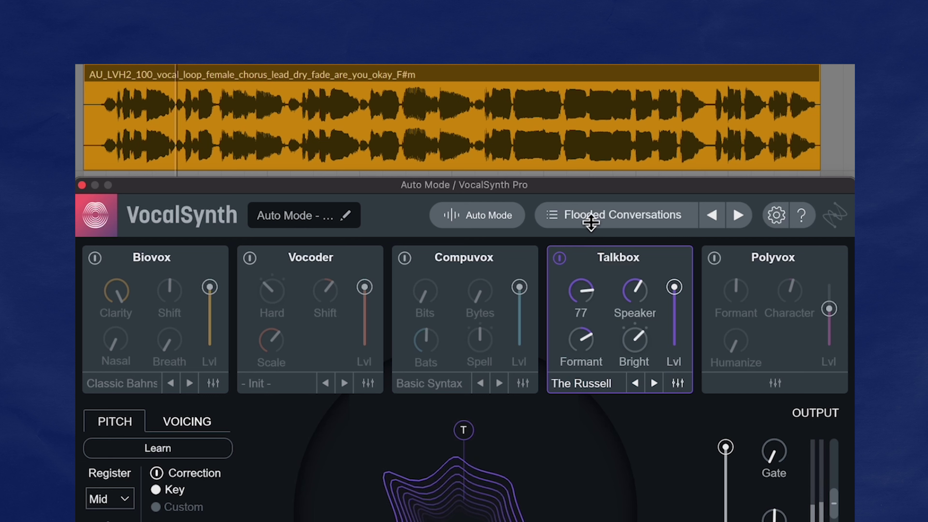
{"action": "left_click_drag", "start_coordinate": [634, 301], "coordinate": [650, 363]}
{"action": "left_click_drag", "start_coordinate": [590, 342], "coordinate": [584, 421]}
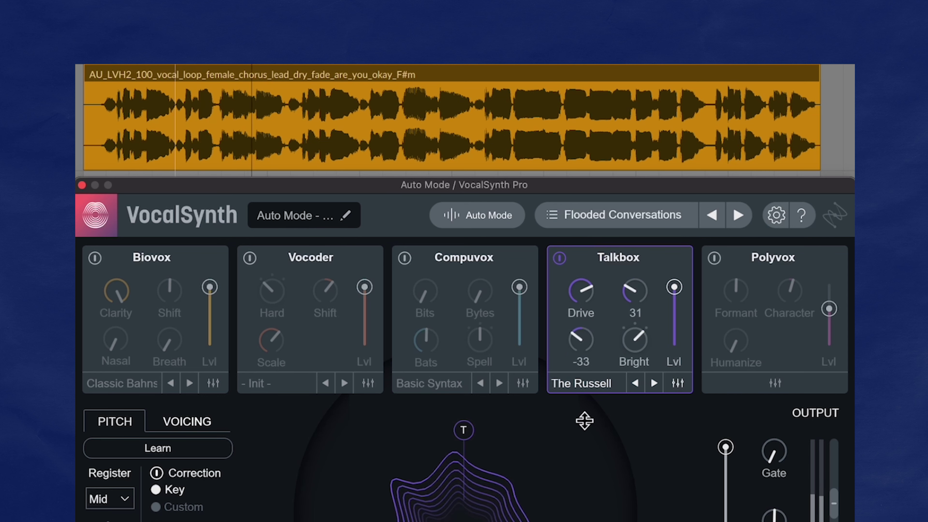
- Set Polyvox Formant to 2 and raise Humanize to 32 along with Character
{"action": "left_click", "coordinate": [758, 296]}
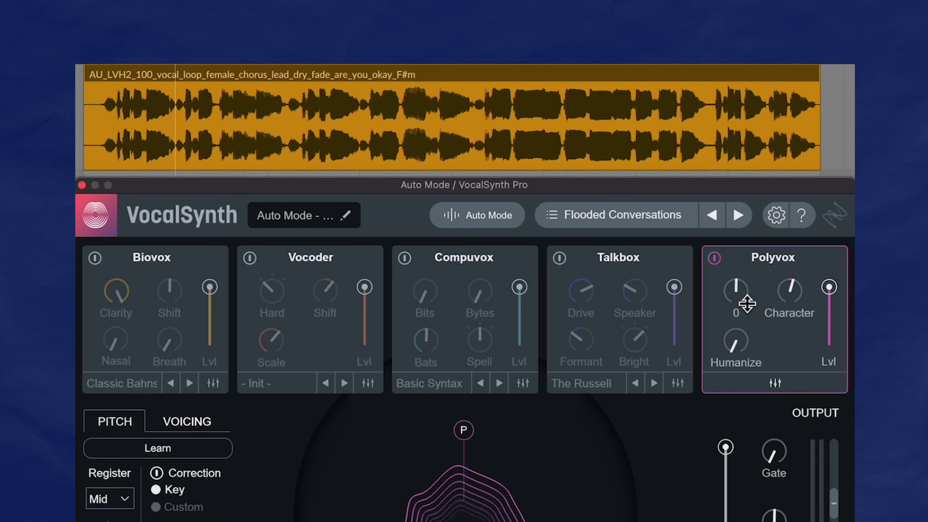
{"action": "left_click_drag", "start_coordinate": [737, 291], "coordinate": [736, 287]}
{"action": "left_click_drag", "start_coordinate": [738, 339], "coordinate": [794, 387]}
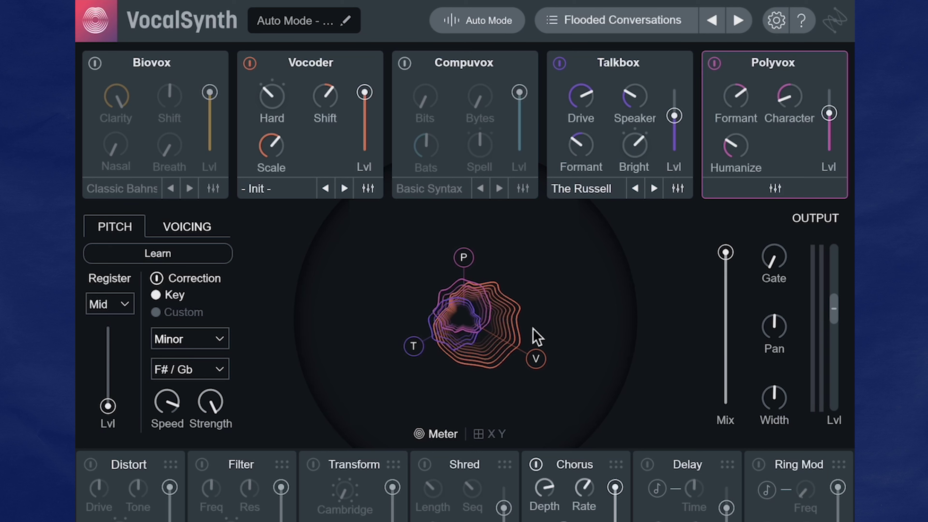
- Move the V and T nodes in the Meter display inward to lower Vocoder and Talkbox levels
{"action": "left_click", "coordinate": [534, 359]}
{"action": "left_click_drag", "start_coordinate": [534, 360], "coordinate": [511, 345]}
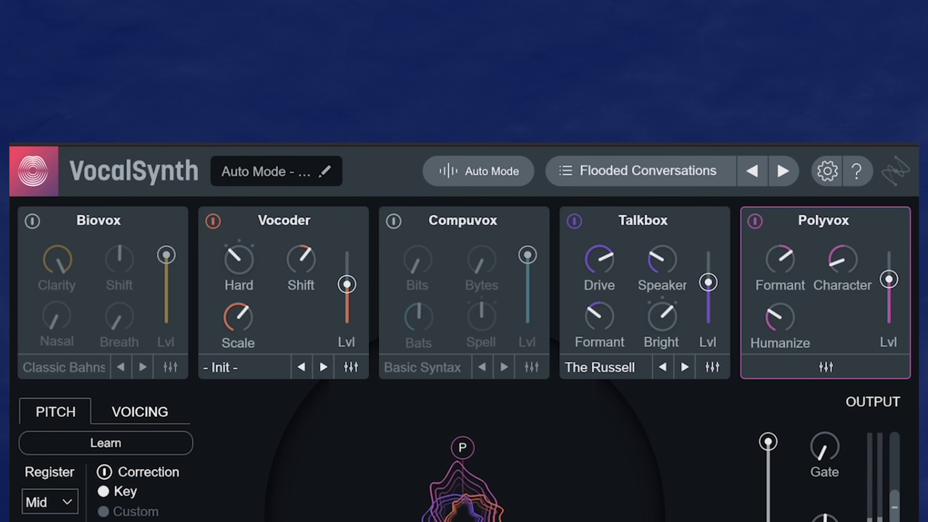
{"action": "left_click_drag", "start_coordinate": [570, 521], "coordinate": [628, 510]}
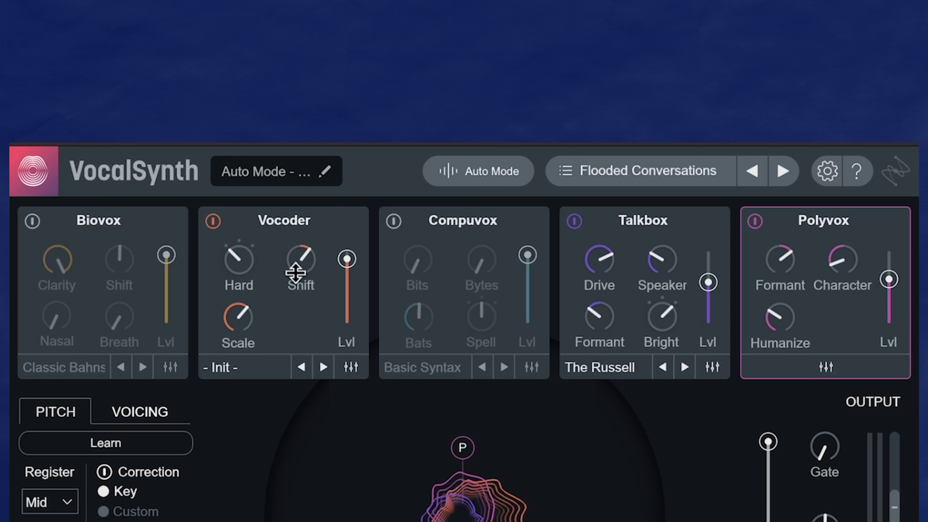
{"action": "mouse_move", "coordinate": [254, 309]}
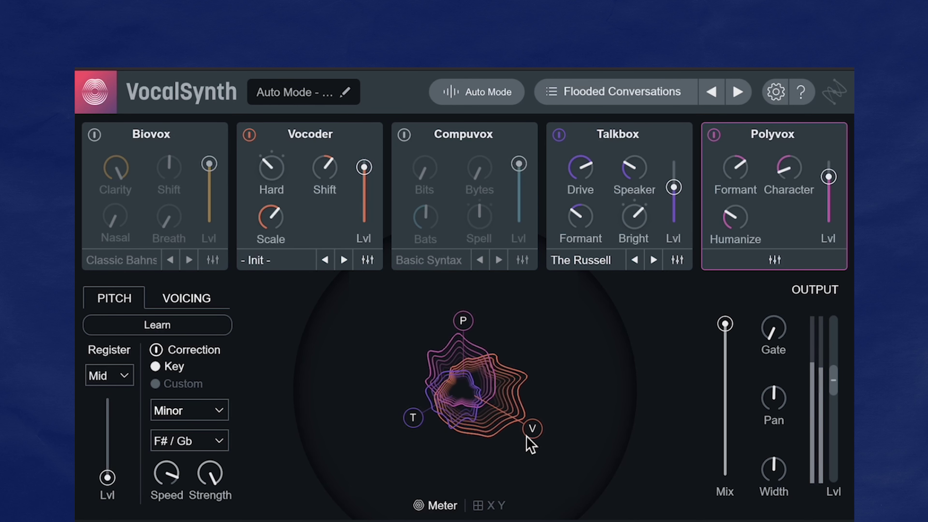
{"action": "left_click_drag", "start_coordinate": [527, 436], "coordinate": [506, 426]}
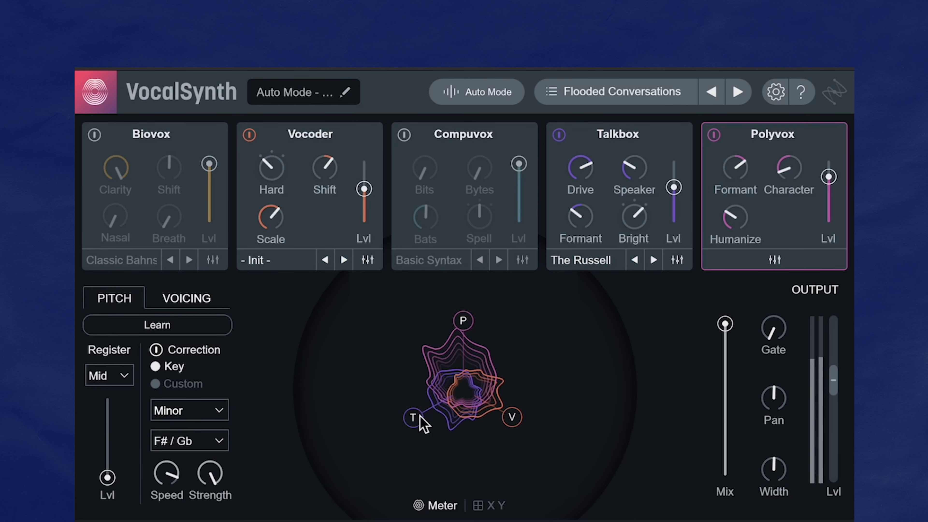
{"action": "mouse_move", "coordinate": [420, 415]}
{"action": "left_mouse_down"}
{"action": "mouse_move", "coordinate": [396, 432]}
{"action": "mouse_move", "coordinate": [430, 413]}
{"action": "left_mouse_up"}
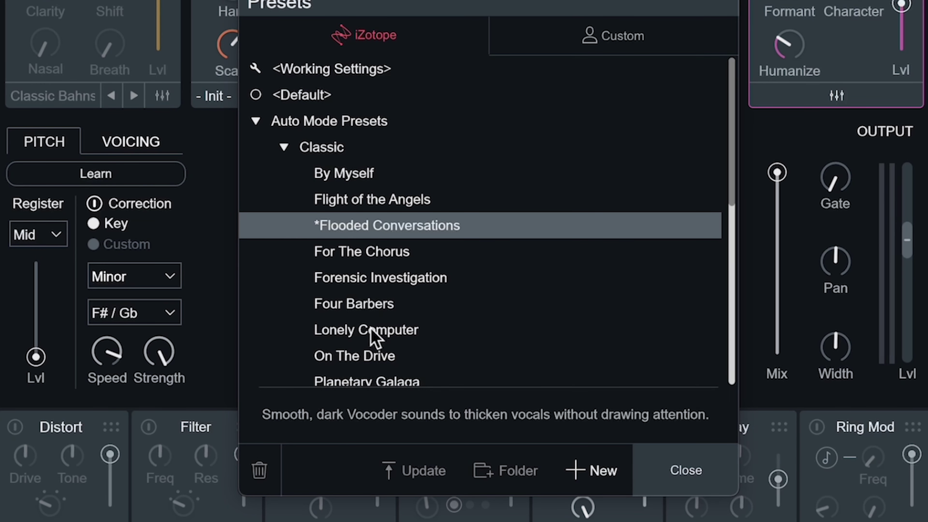
- Choose Four Barbers under Auto Mode Presets > Classic and close the preset browser
{"action": "left_click", "coordinate": [371, 307]}
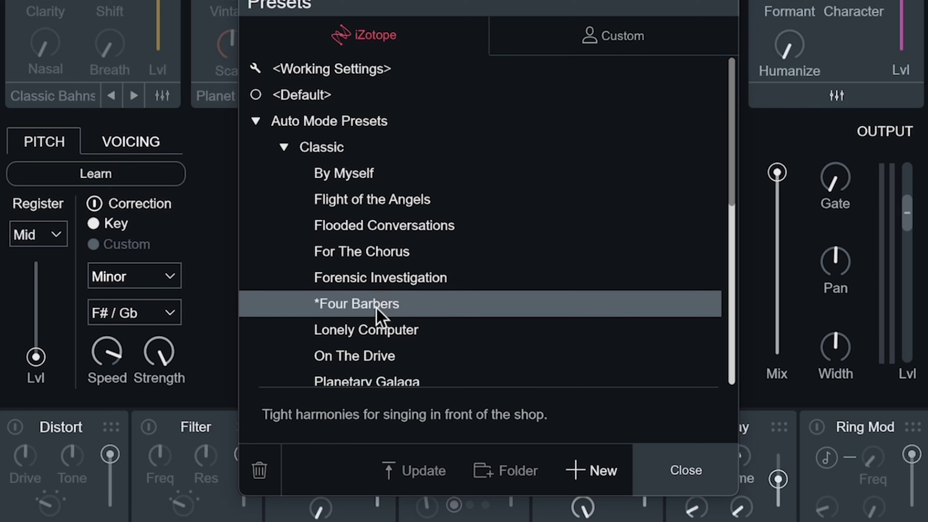
{"action": "left_click", "coordinate": [683, 482]}
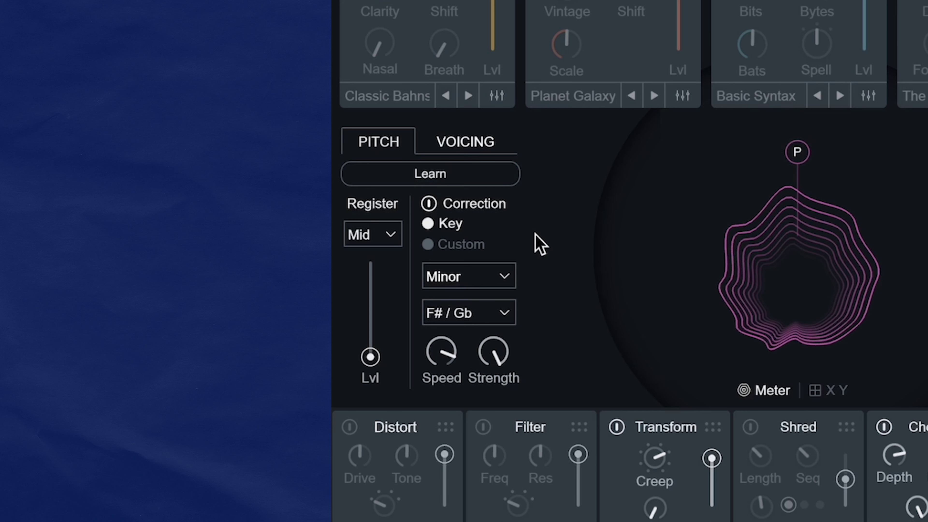
- Keep the register at Mid and nudge the pitch correction level to 1
{"action": "left_click", "coordinate": [379, 244]}
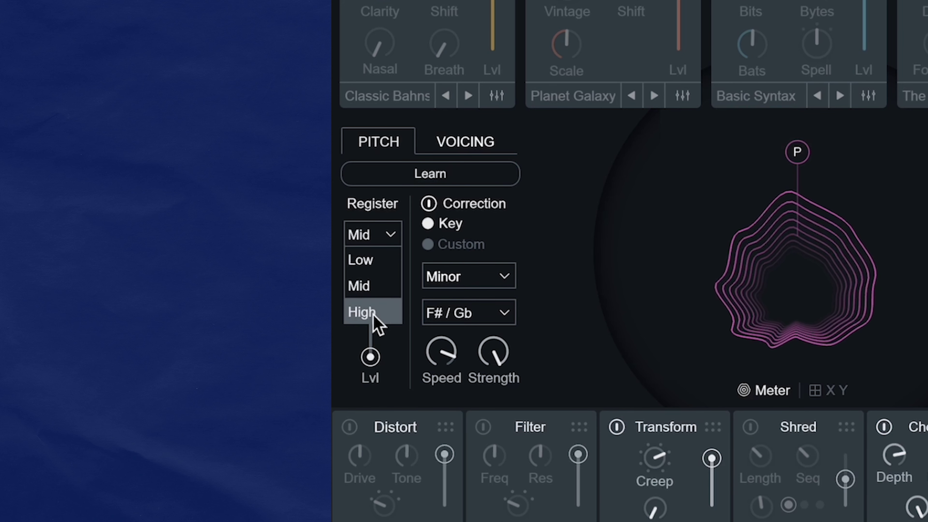
{"action": "left_click", "coordinate": [367, 292]}
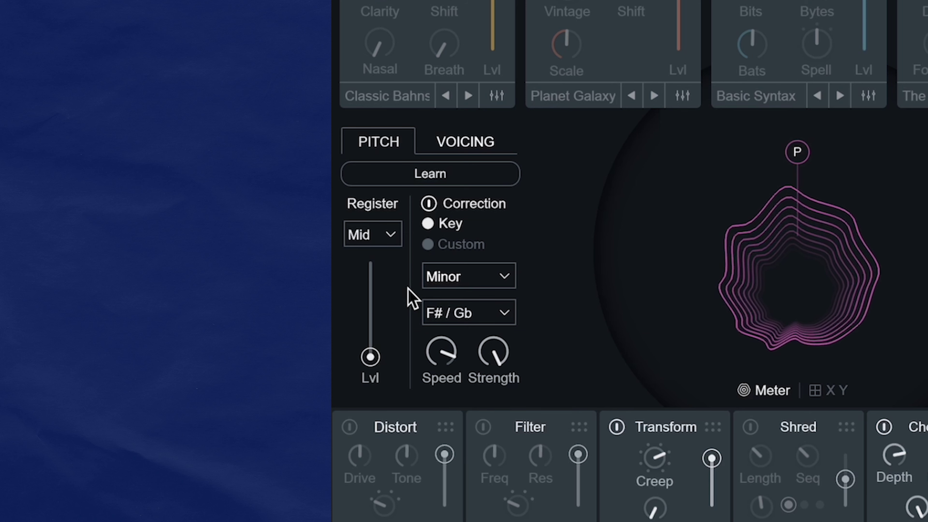
{"action": "left_click_drag", "start_coordinate": [372, 356], "coordinate": [368, 376]}
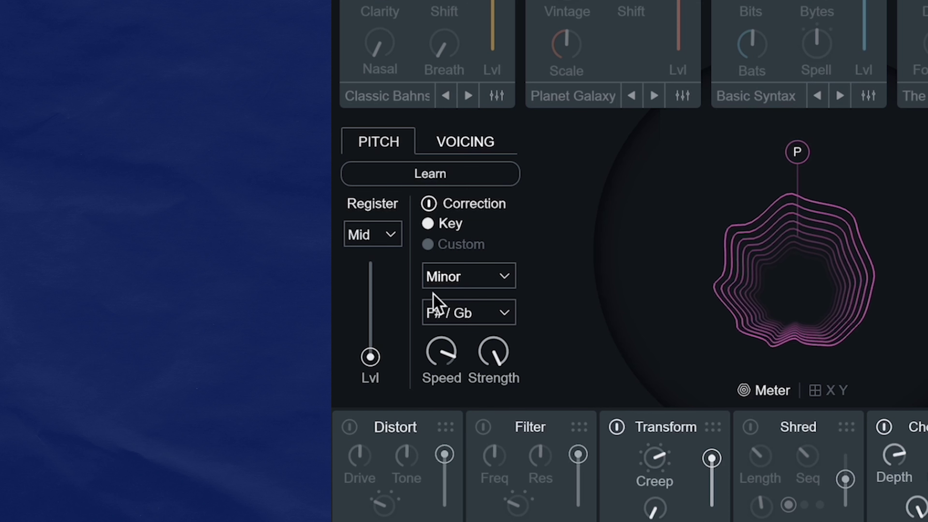
- Keep the key at F# / Gb Minor and run Learn to detect key and range
{"action": "left_click", "coordinate": [466, 314]}
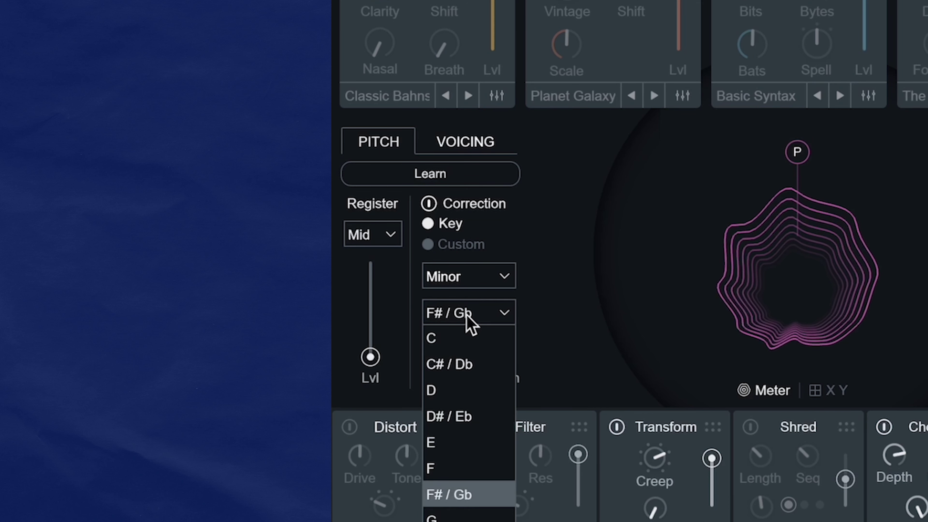
{"action": "left_click", "coordinate": [477, 497]}
{"action": "left_click", "coordinate": [463, 276]}
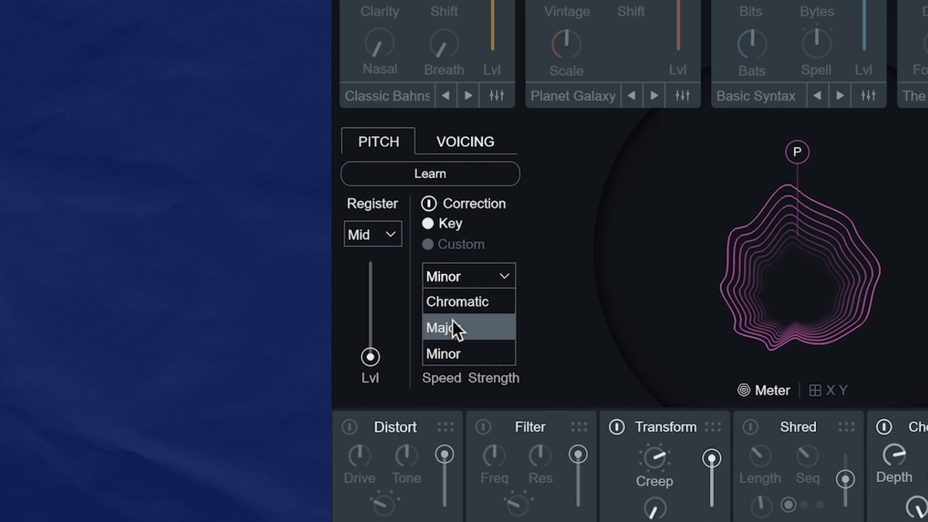
{"action": "left_click", "coordinate": [448, 356]}
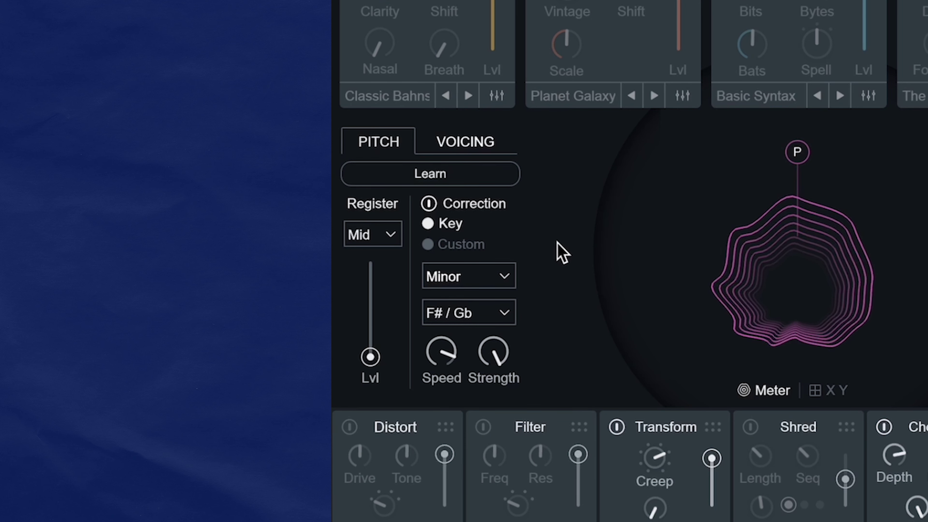
{"action": "left_click", "coordinate": [477, 178]}
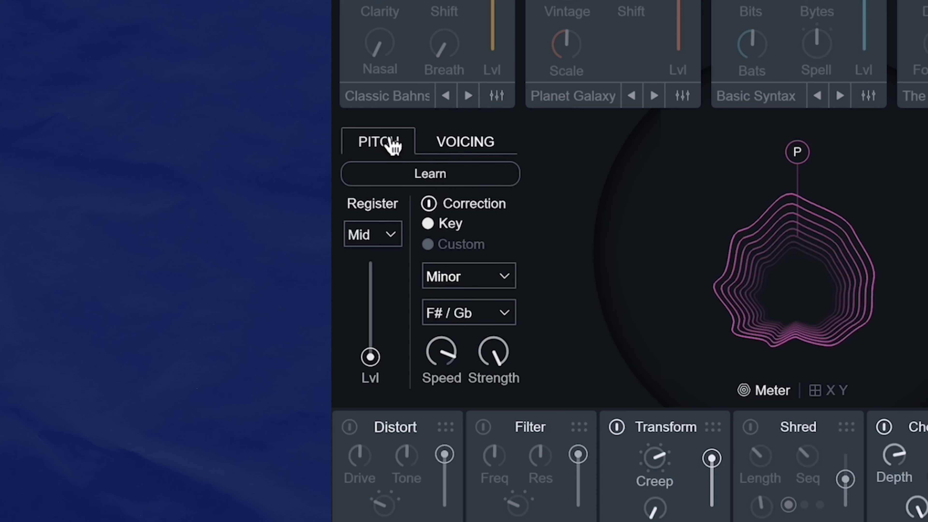
- Show the Voicing settings and pull the 6th, -5th and 3rd voice levels down
{"action": "left_click", "coordinate": [474, 145]}
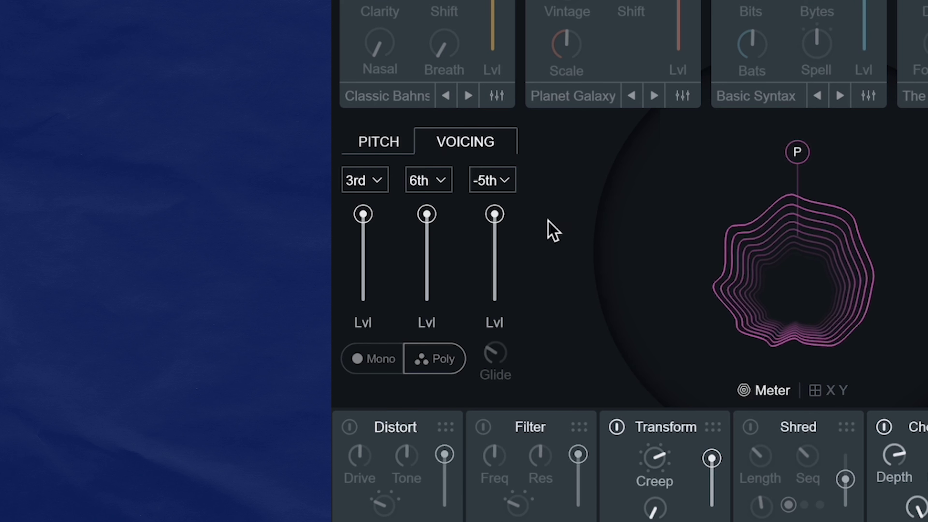
{"action": "left_click_drag", "start_coordinate": [427, 223], "coordinate": [446, 391]}
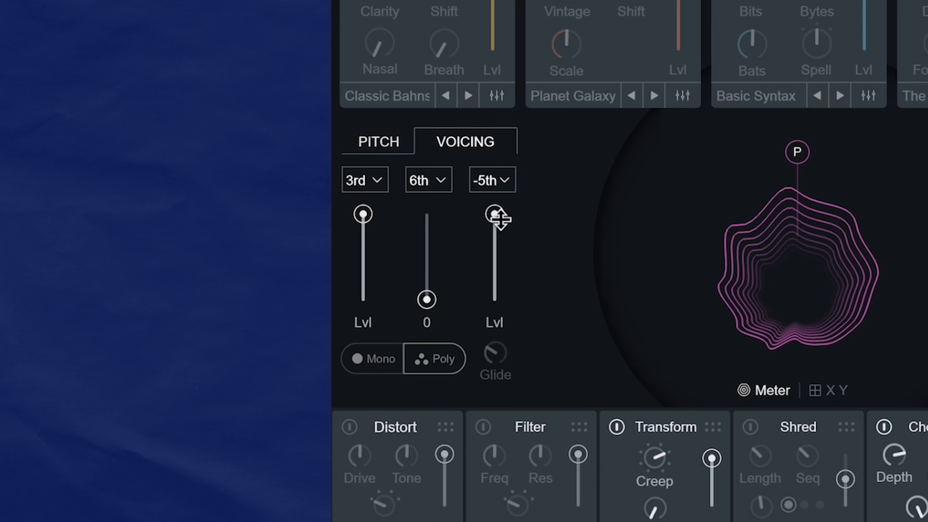
{"action": "left_click_drag", "start_coordinate": [495, 214], "coordinate": [404, 285]}
{"action": "left_click_drag", "start_coordinate": [362, 213], "coordinate": [347, 400]}
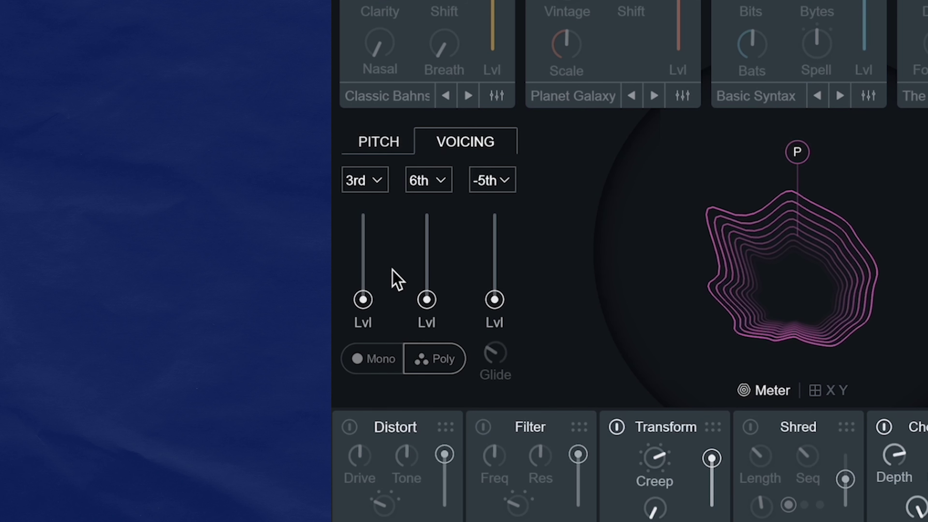
- Raise the 3rd, 6th and -5th harmony voice levels back to full
{"action": "left_click_drag", "start_coordinate": [362, 300], "coordinate": [369, 260]}
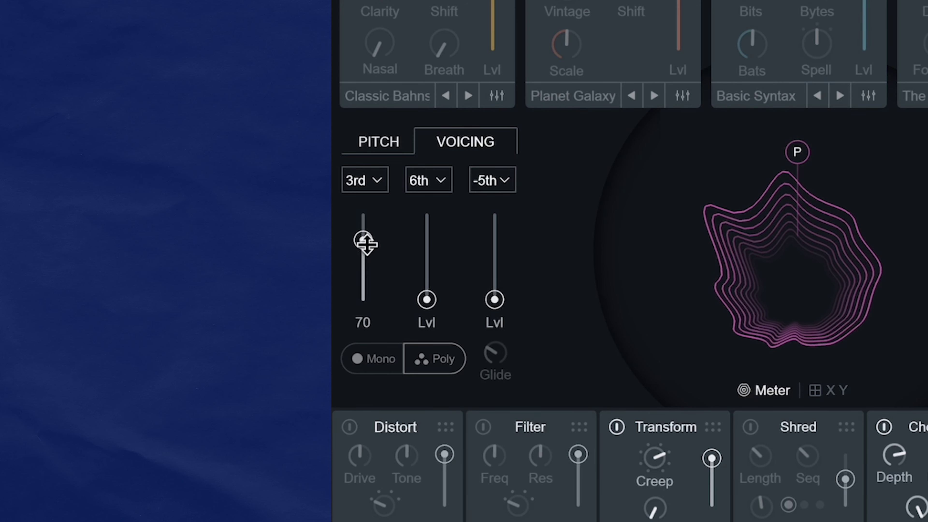
{"action": "left_click_drag", "start_coordinate": [364, 241], "coordinate": [363, 213]}
{"action": "left_click", "coordinate": [426, 299]}
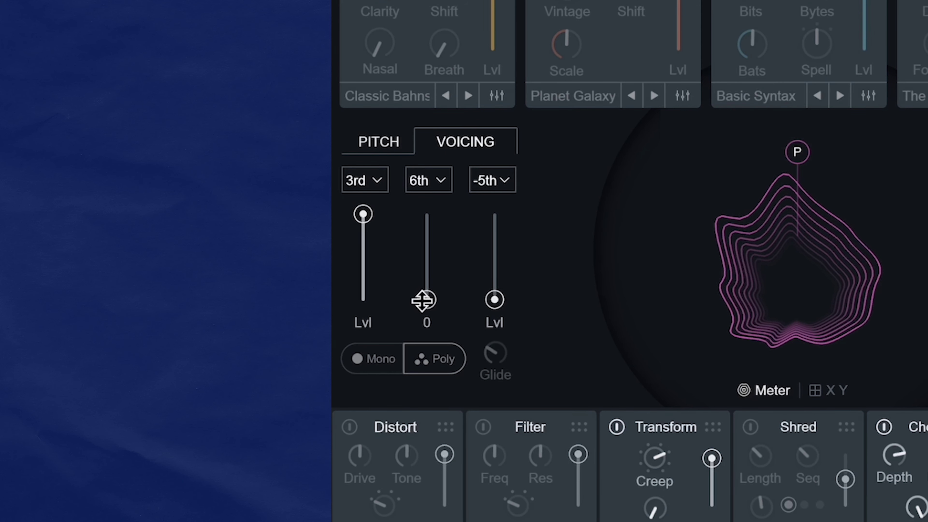
{"action": "left_click_drag", "start_coordinate": [423, 301], "coordinate": [429, 207]}
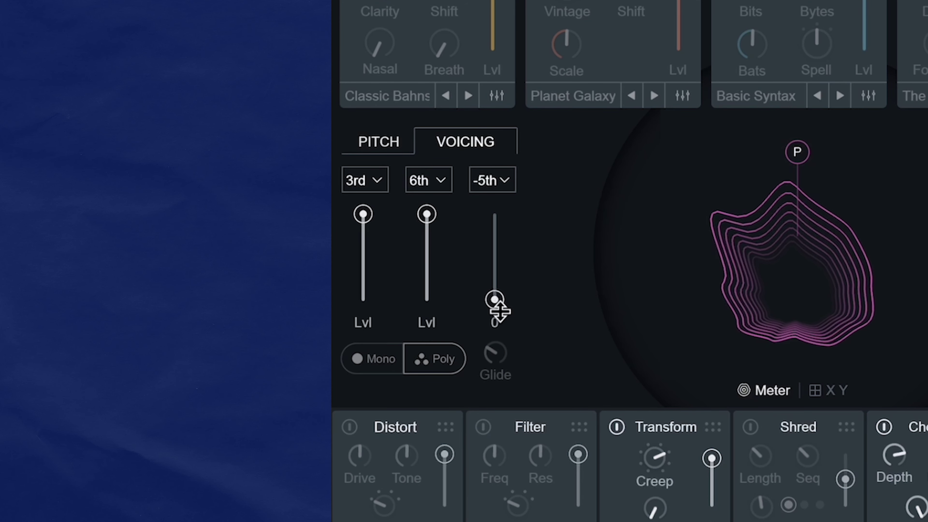
{"action": "left_click_drag", "start_coordinate": [497, 307], "coordinate": [501, 207]}
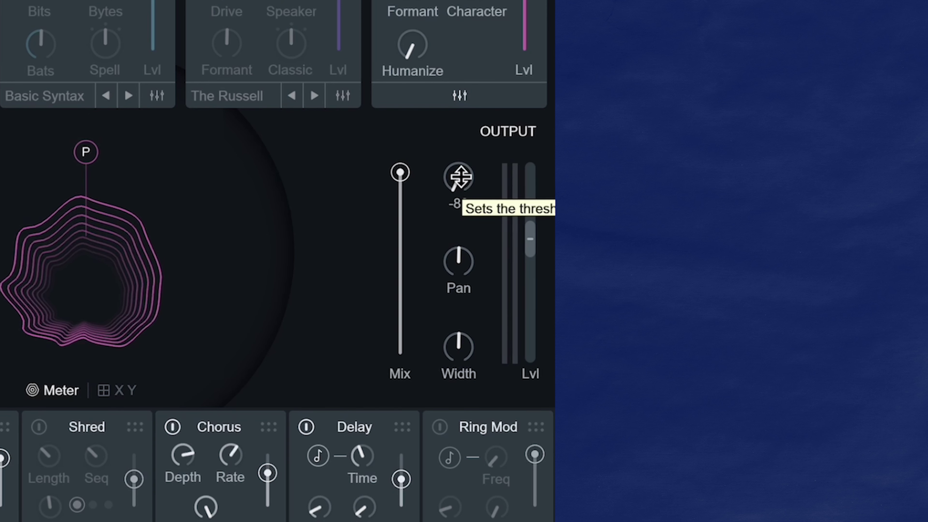
- Raise the output Gate threshold from -80 through about -60 to about -28
{"action": "left_click_drag", "start_coordinate": [461, 177], "coordinate": [462, 118]}
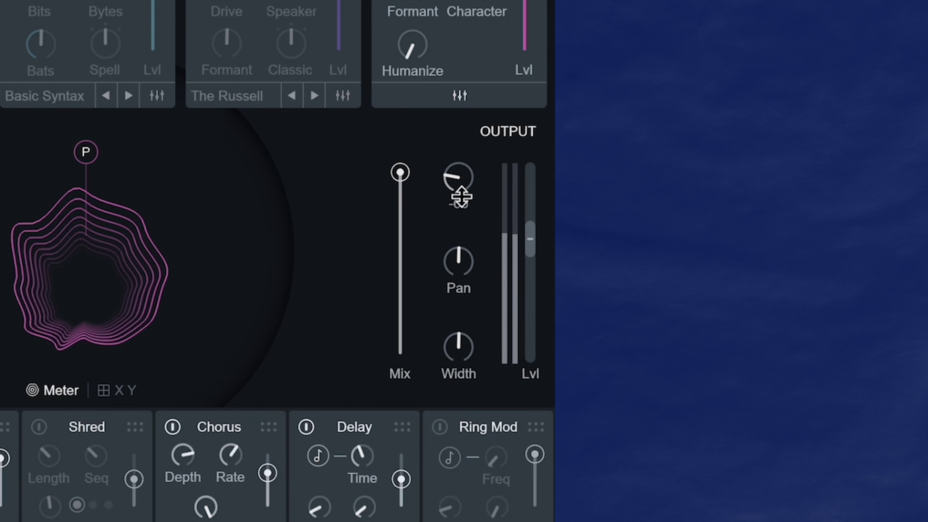
{"action": "left_click_drag", "start_coordinate": [459, 197], "coordinate": [468, 151]}
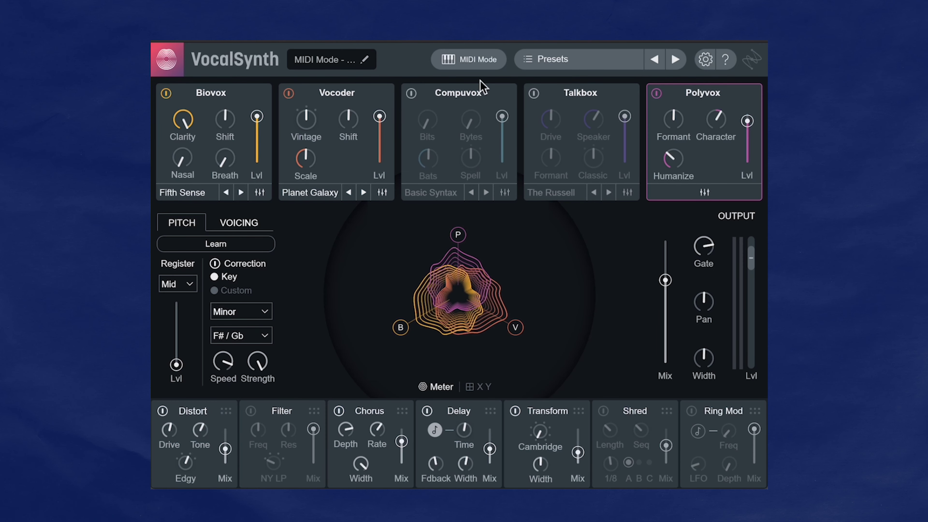
- Keep MIDI selected in the Choose Your Mode dialog and accept it
{"action": "left_click", "coordinate": [478, 69]}
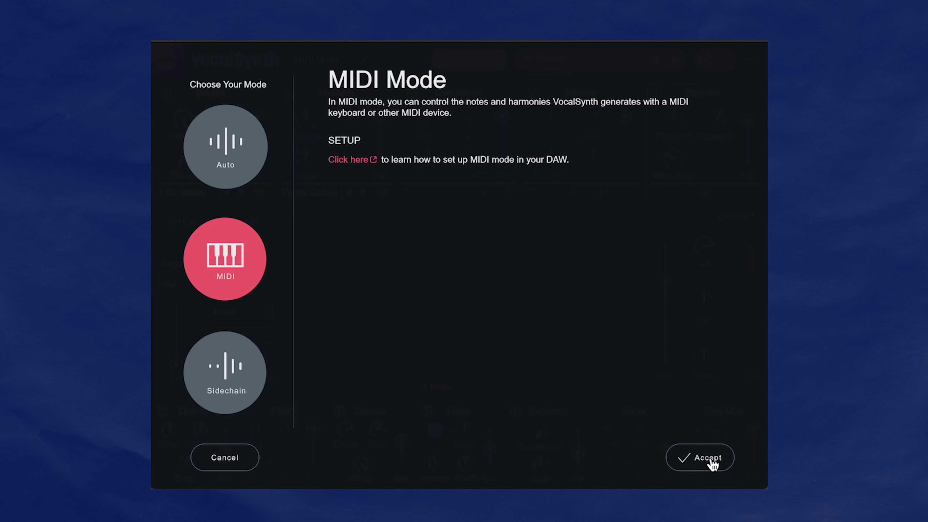
{"action": "left_click", "coordinate": [707, 458]}
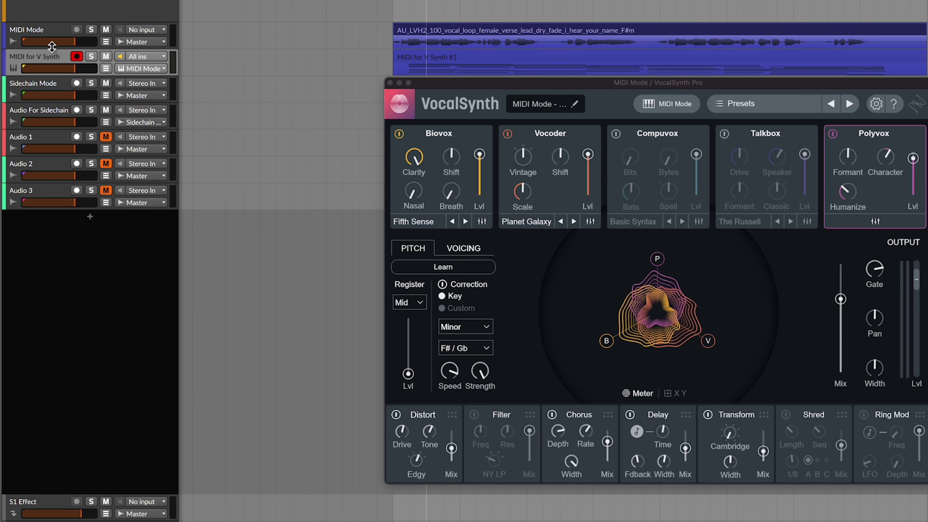
- Route the MIDI for V Synth output to the MIDI Mode track, then play the arrangement
{"action": "left_click", "coordinate": [50, 46]}
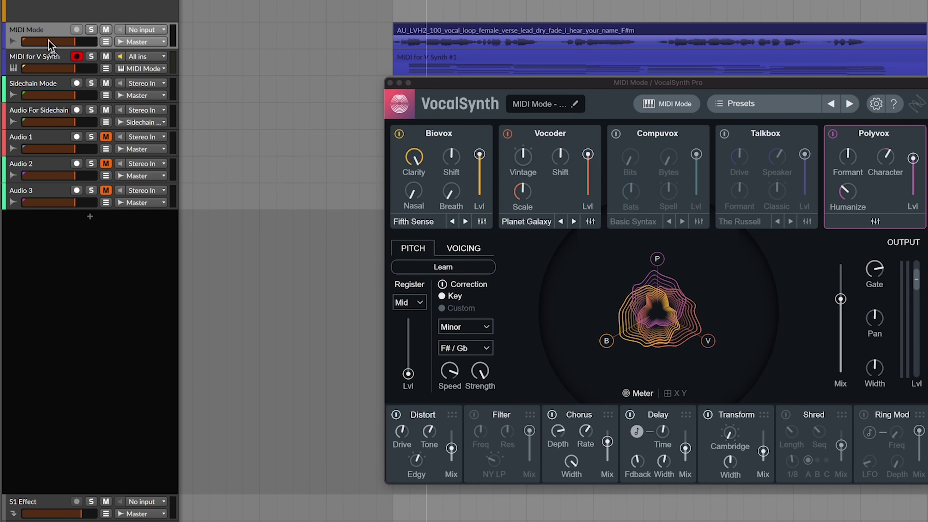
{"action": "left_click", "coordinate": [51, 62]}
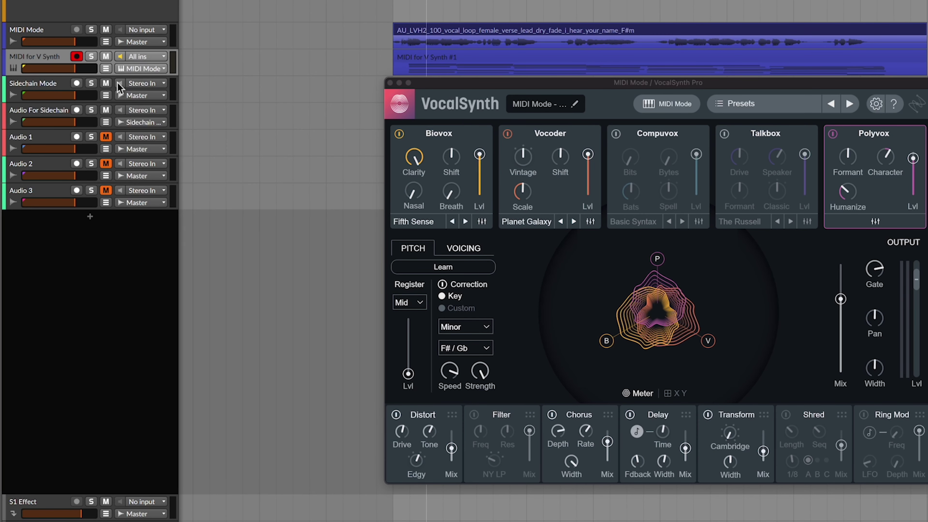
{"action": "left_click", "coordinate": [139, 70]}
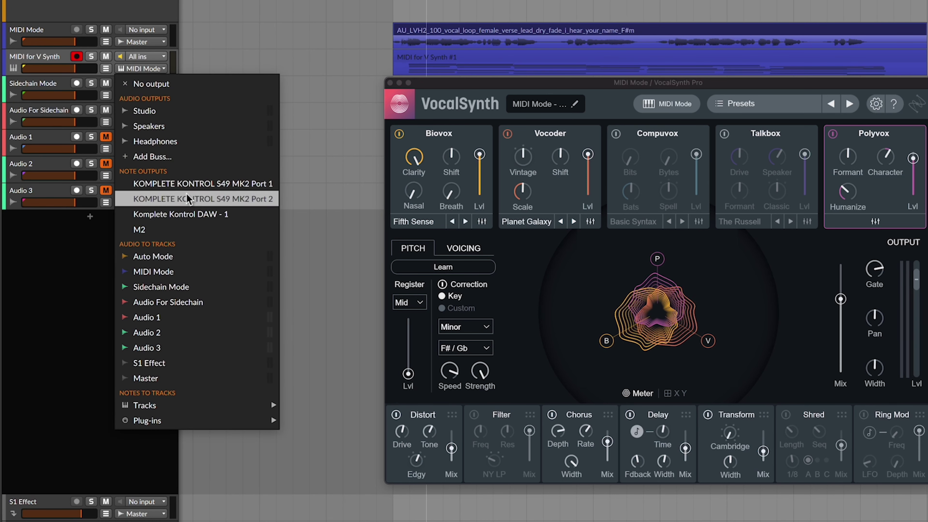
{"action": "mouse_move", "coordinate": [199, 410]}
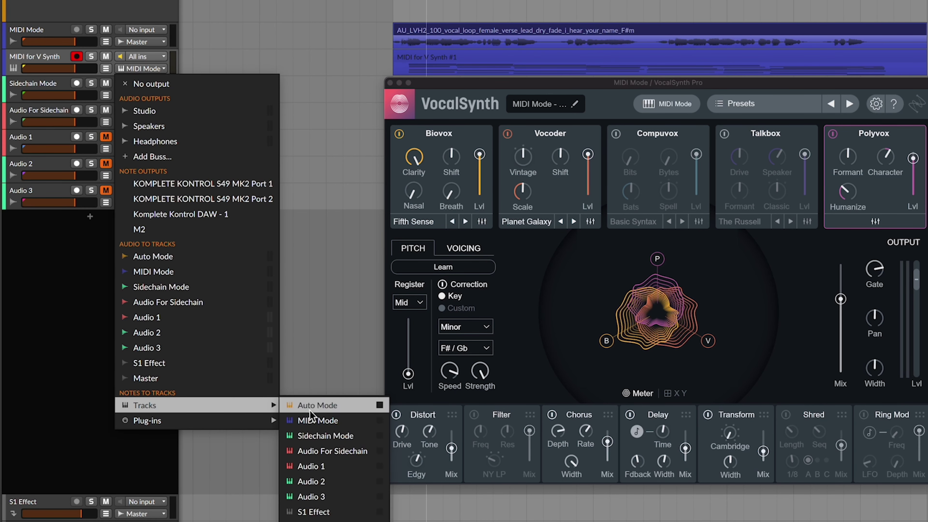
{"action": "left_click", "coordinate": [313, 424]}
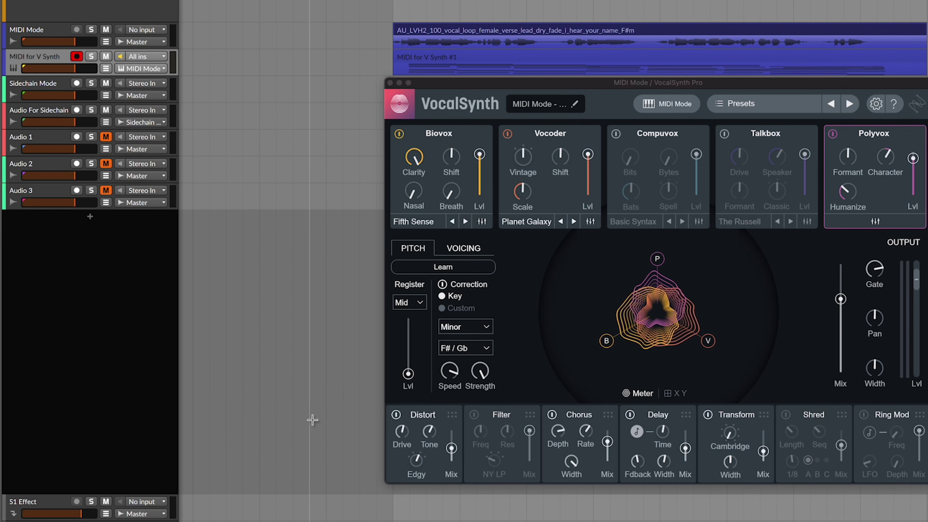
{"action": "left_click", "coordinate": [492, 53]}
{"action": "key", "text": "space"}
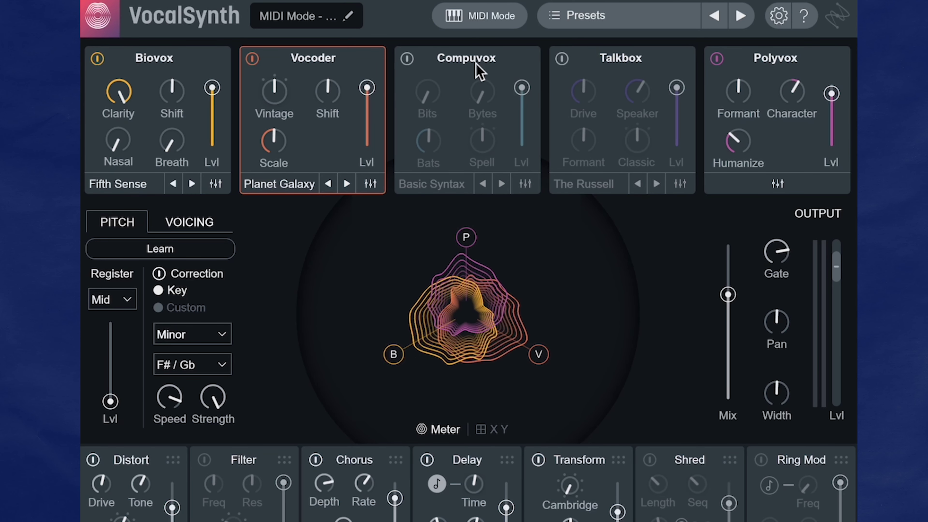
- Set Polyvox level to 63, raise its Formant, trial Mono/Poly harmonies, and set Glide to 82
{"action": "left_click_drag", "start_coordinate": [828, 118], "coordinate": [796, 110]}
{"action": "mouse_move", "coordinate": [735, 93]}
{"action": "left_mouse_down"}
{"action": "mouse_move", "coordinate": [742, 87]}
{"action": "mouse_move", "coordinate": [730, 93]}
{"action": "left_mouse_up"}
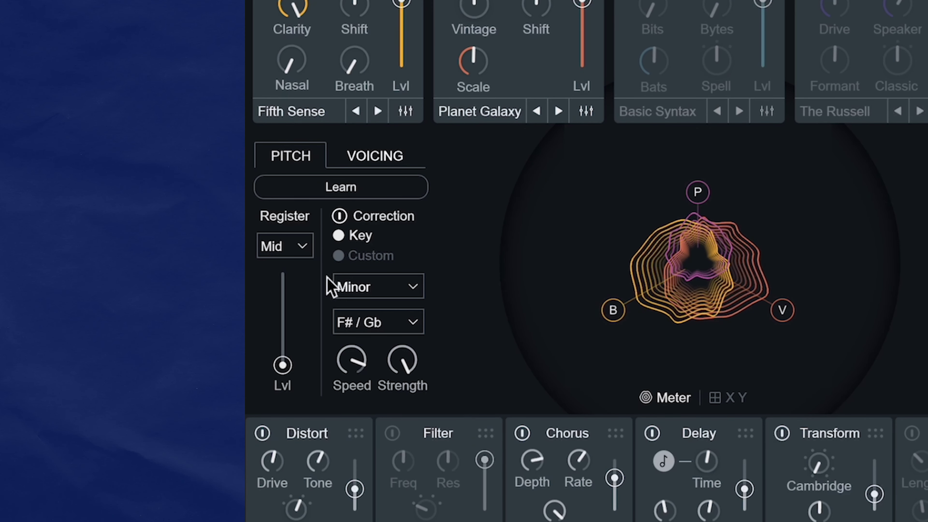
{"action": "left_click", "coordinate": [382, 166]}
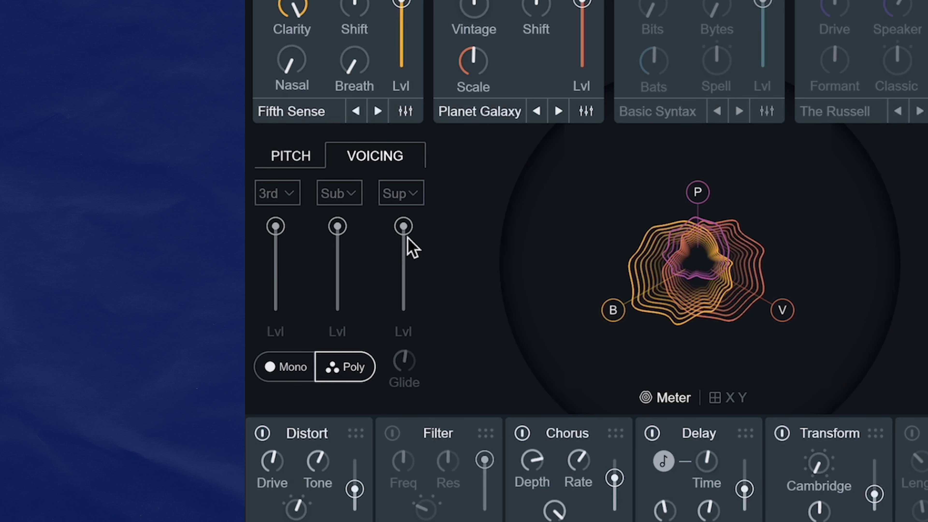
{"action": "left_click", "coordinate": [299, 367]}
{"action": "left_click", "coordinate": [343, 369]}
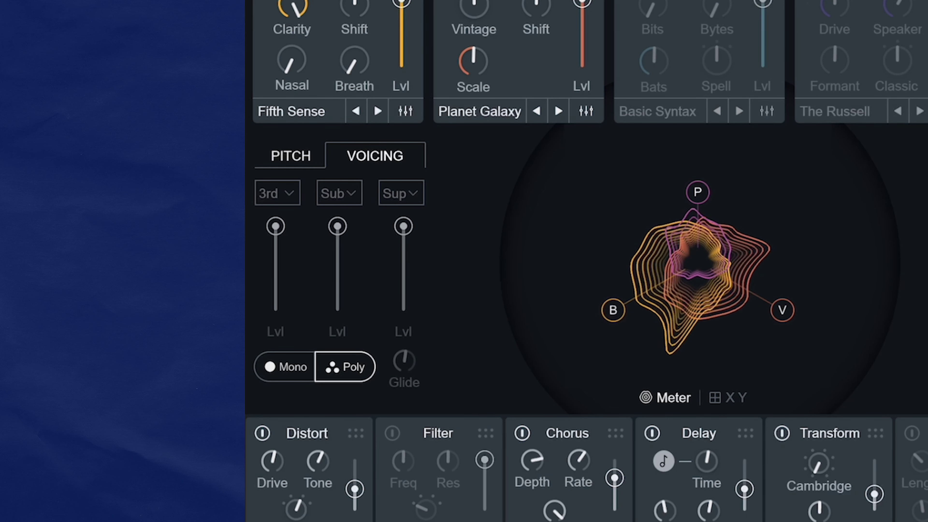
{"action": "left_click", "coordinate": [285, 367]}
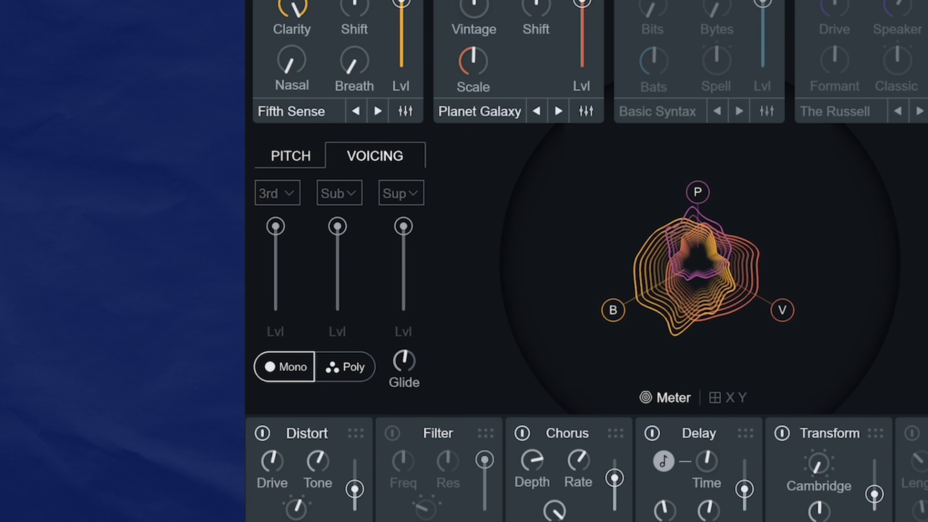
{"action": "left_click_drag", "start_coordinate": [420, 372], "coordinate": [423, 336]}
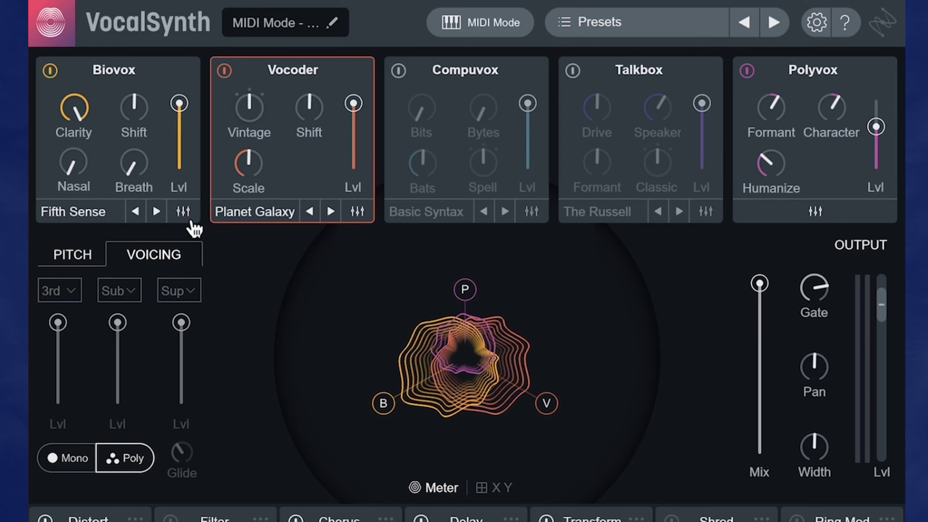
- Show the Vocoder's advanced synth panel and set OSC 1 pitch to -12 semitones
{"action": "left_click", "coordinate": [188, 215]}
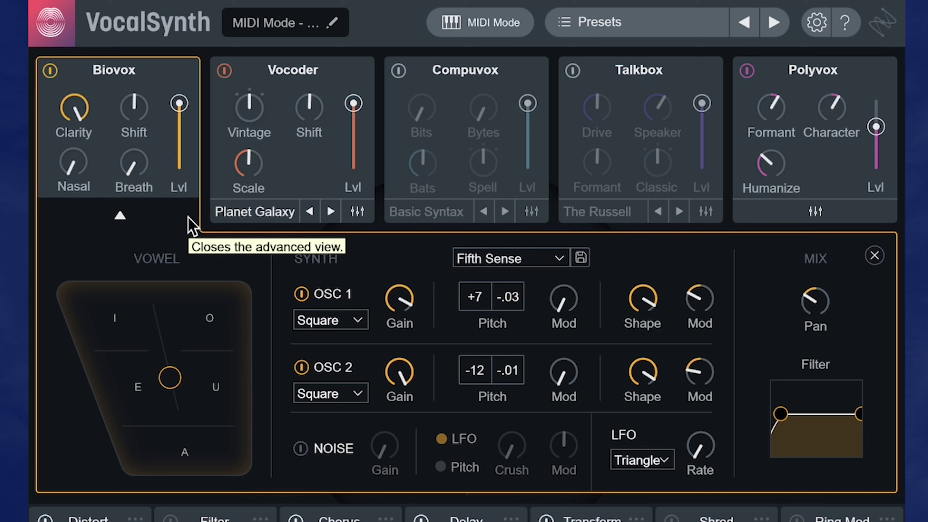
{"action": "left_click", "coordinate": [364, 218]}
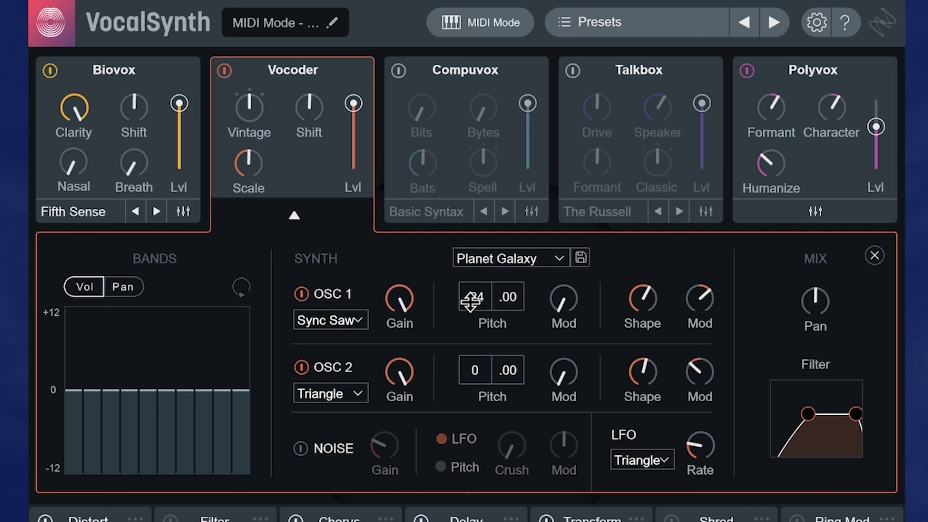
{"action": "mouse_move", "coordinate": [468, 298]}
{"action": "left_mouse_down"}
{"action": "mouse_move", "coordinate": [468, 267]}
{"action": "mouse_move", "coordinate": [461, 292]}
{"action": "mouse_move", "coordinate": [459, 282]}
{"action": "left_mouse_up"}
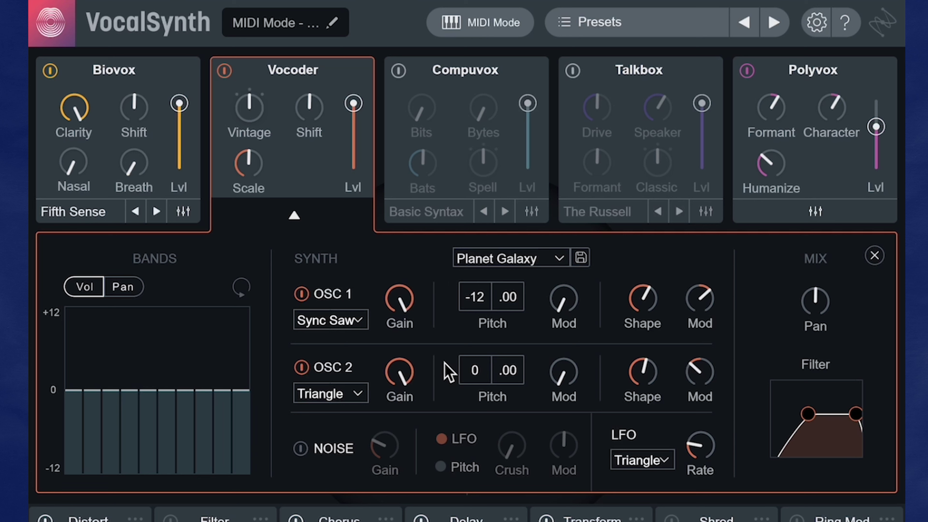
- Reshape the filter curve, set OSC 1 Shape to 70 and OSC 2 Shape to 34, and adjust both Mod amounts
{"action": "left_click_drag", "start_coordinate": [808, 414], "coordinate": [823, 417]}
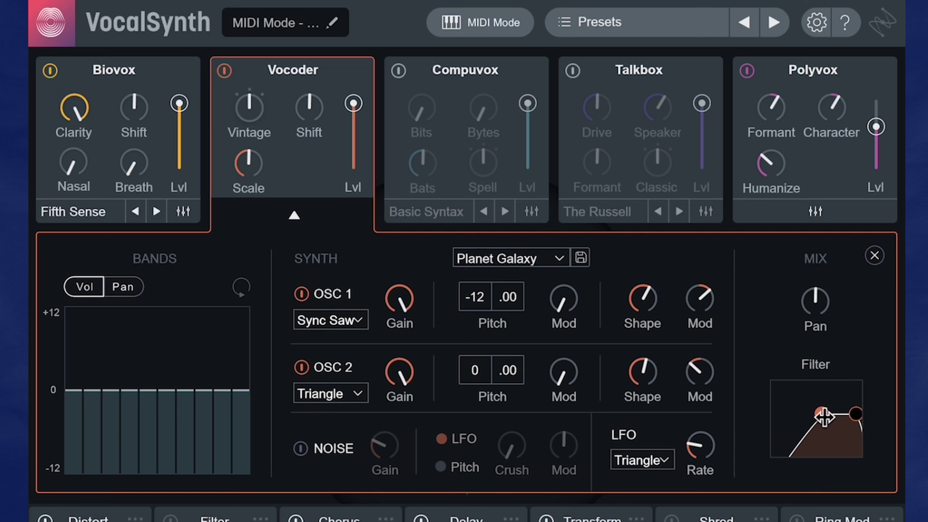
{"action": "mouse_move", "coordinate": [646, 316]}
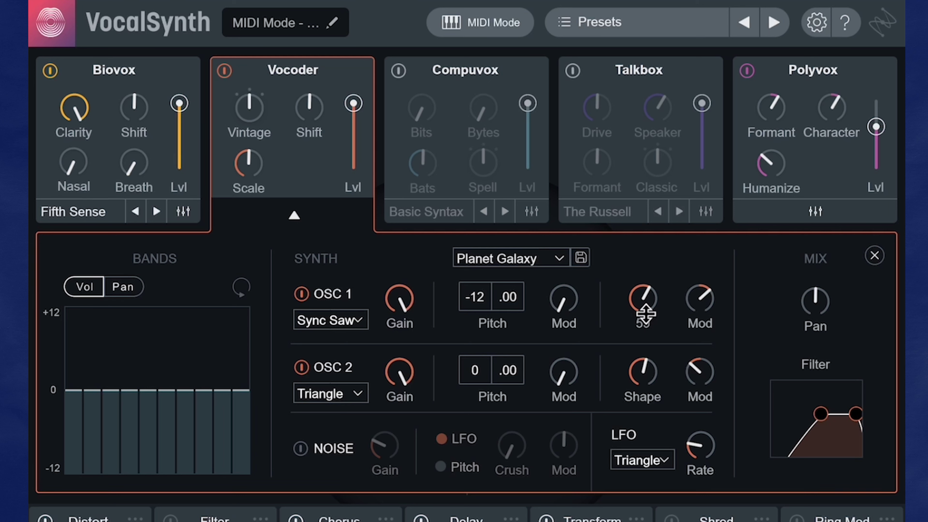
{"action": "left_click_drag", "start_coordinate": [645, 313], "coordinate": [704, 289]}
{"action": "left_click_drag", "start_coordinate": [642, 370], "coordinate": [655, 426]}
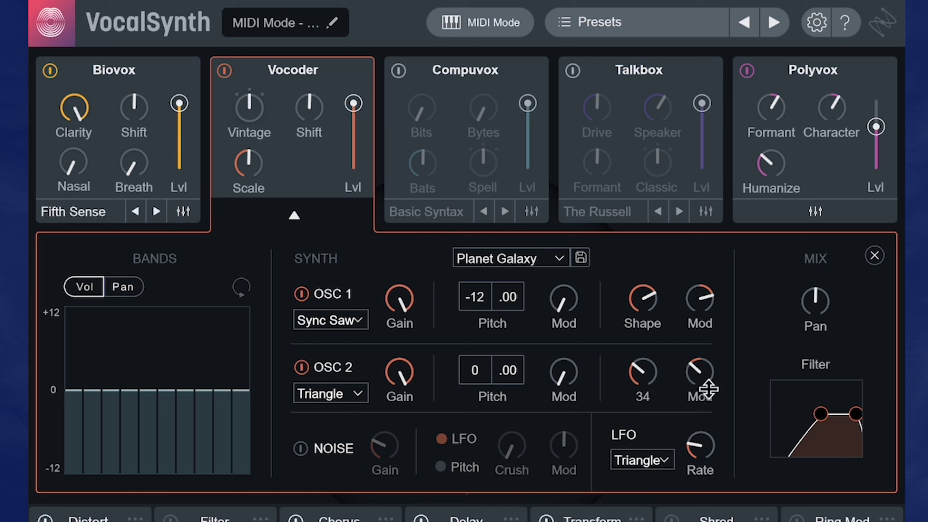
{"action": "left_click_drag", "start_coordinate": [709, 390], "coordinate": [708, 373]}
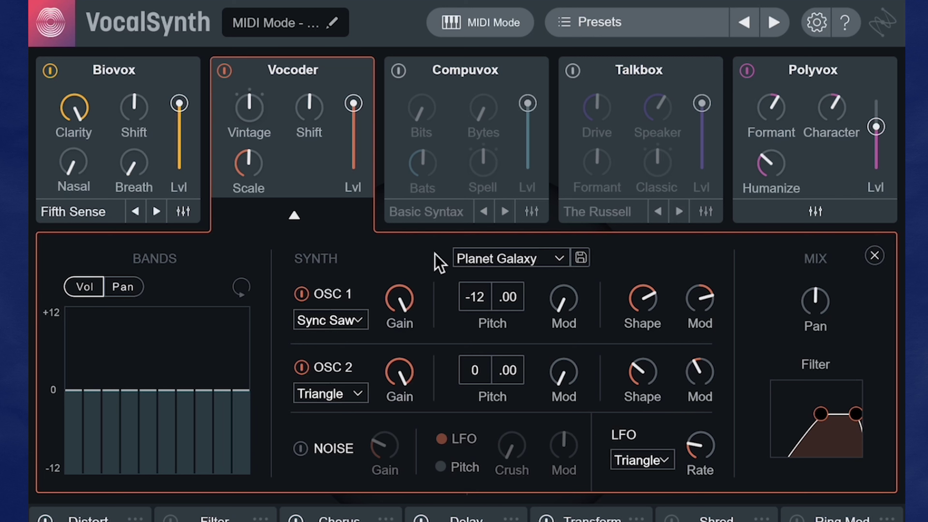
{"action": "left_click", "coordinate": [544, 258]}
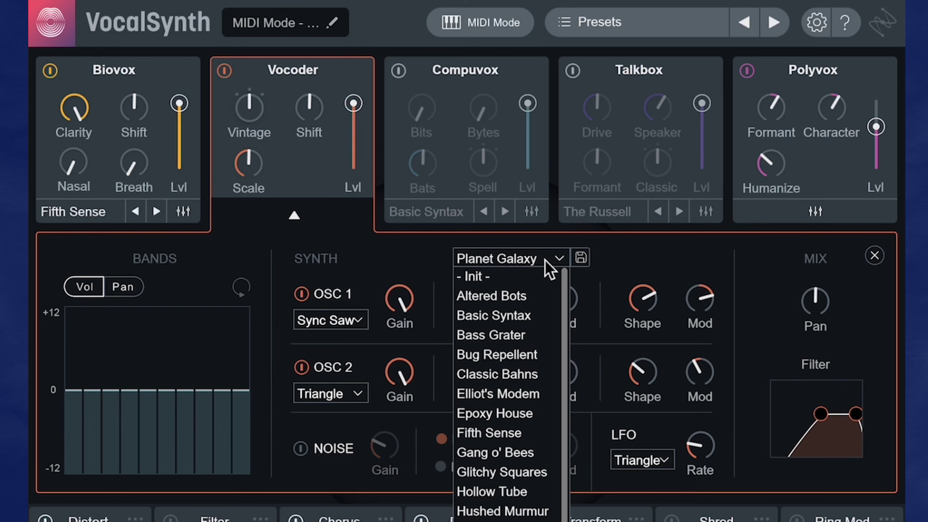
- Keep Planet Galaxy as the Vocoder synth preset and bring up the Sidechain Mode instance's input mode chooser
{"action": "left_click", "coordinate": [548, 261]}
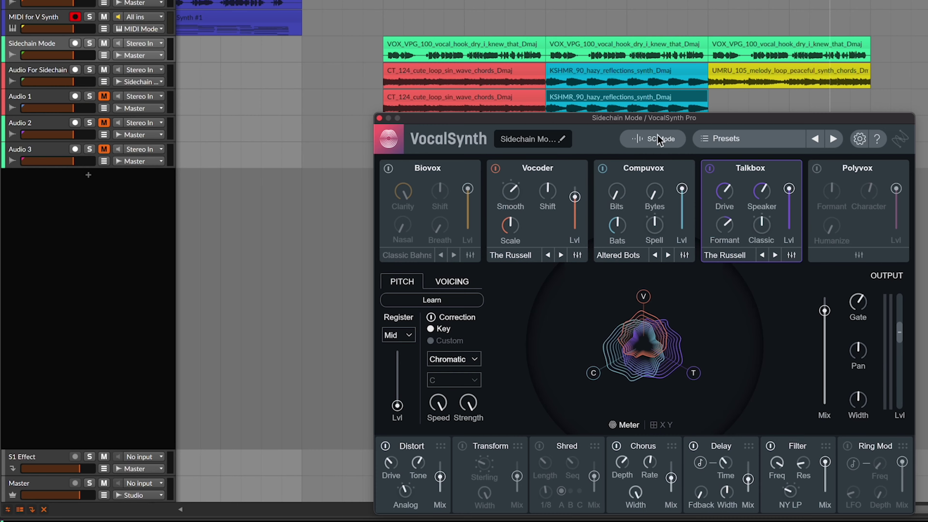
{"action": "left_click", "coordinate": [500, 126]}
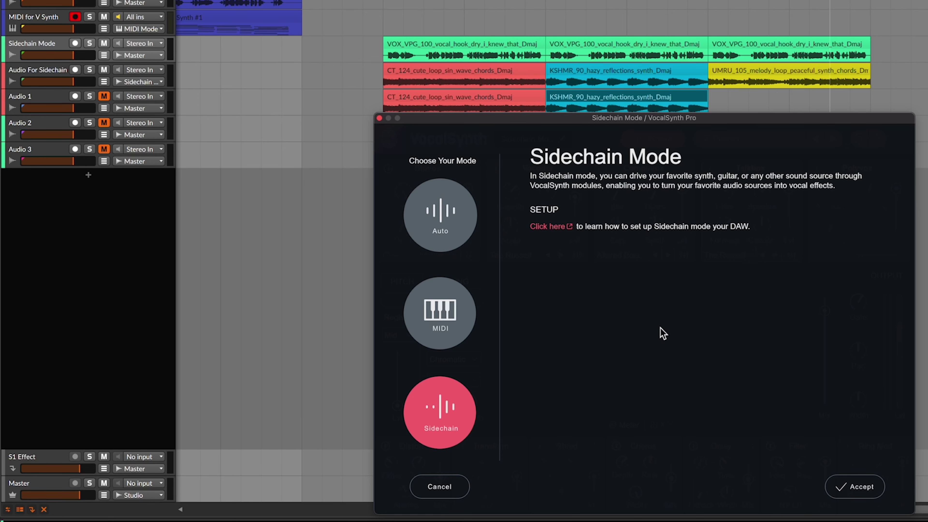
- Accept Sidechain as VocalSynth's global input mode
{"action": "left_click", "coordinate": [854, 486]}
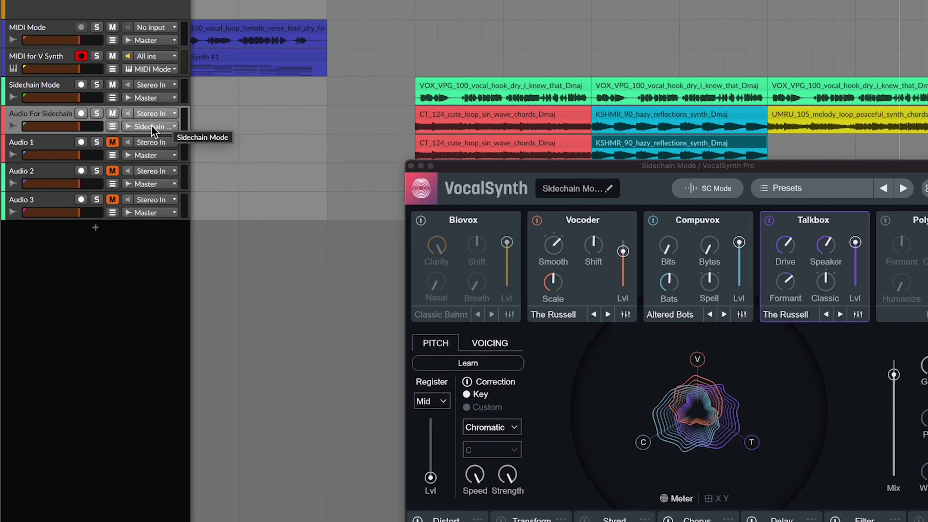
{"action": "left_click", "coordinate": [151, 127]}
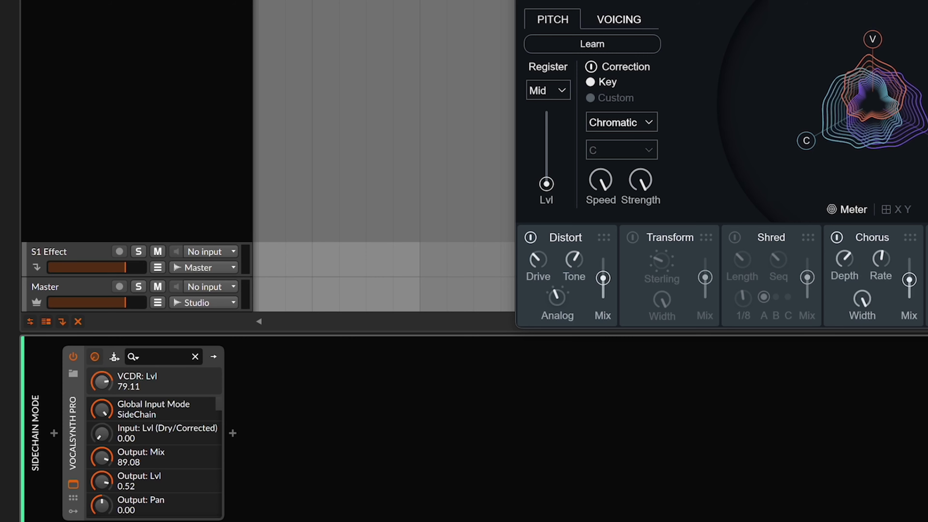
- Set VocalSynth's sidechain input to the Audio For Sidechain (PRE) track, leaving output routing unchanged
{"action": "left_click", "coordinate": [171, 377]}
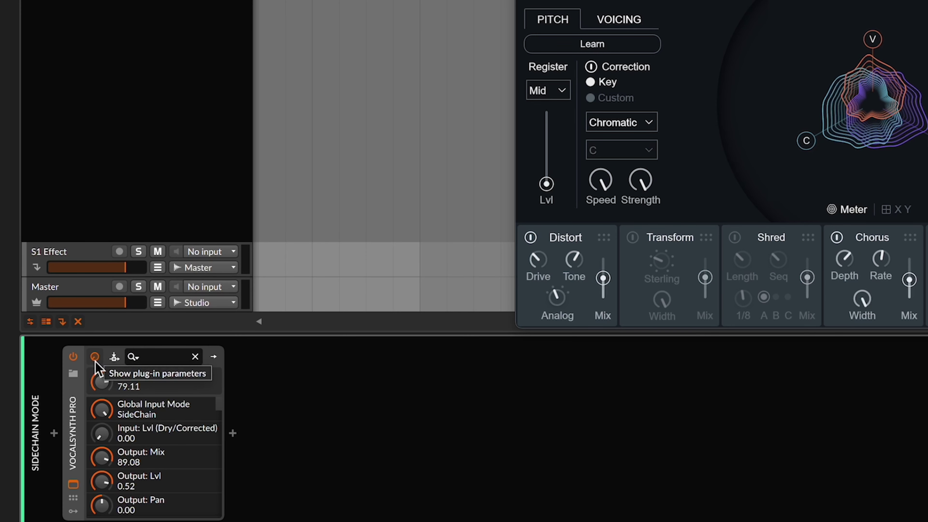
{"action": "left_click", "coordinate": [115, 356]}
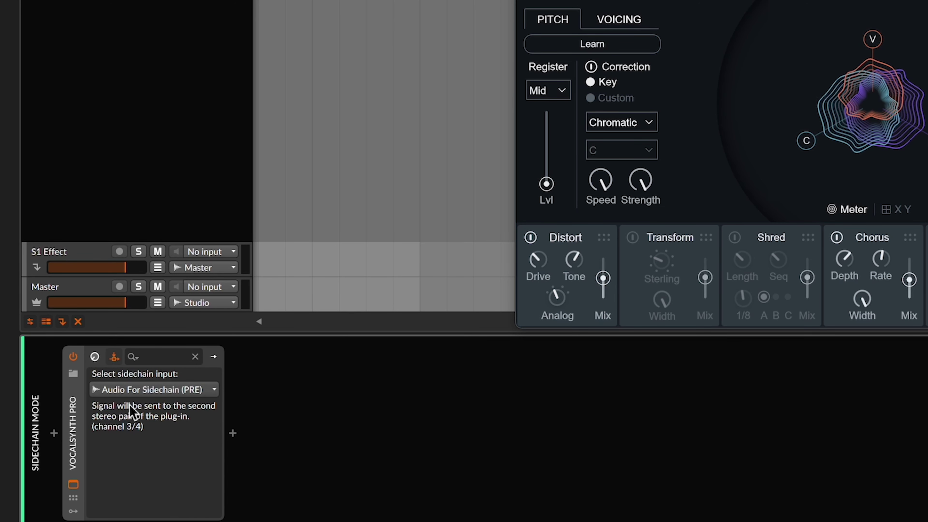
{"action": "left_click", "coordinate": [145, 390]}
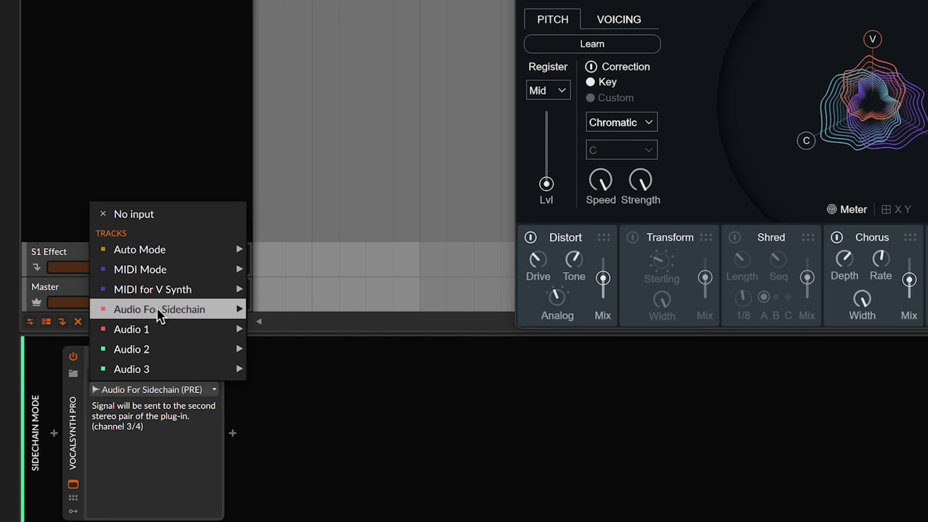
- Delete the UMRU chord clip from the arrangement
{"action": "mouse_move", "coordinate": [166, 311]}
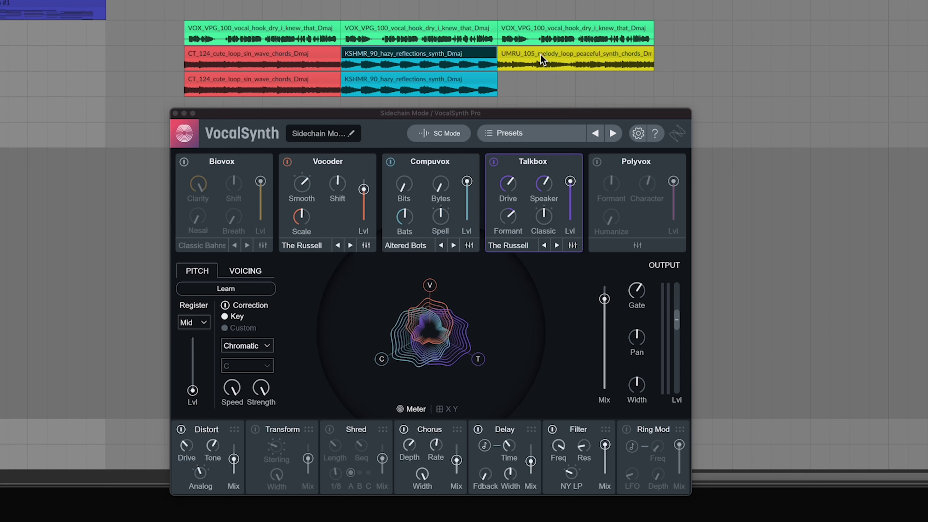
{"action": "left_click", "coordinate": [541, 54]}
{"action": "key", "text": "Delete"}
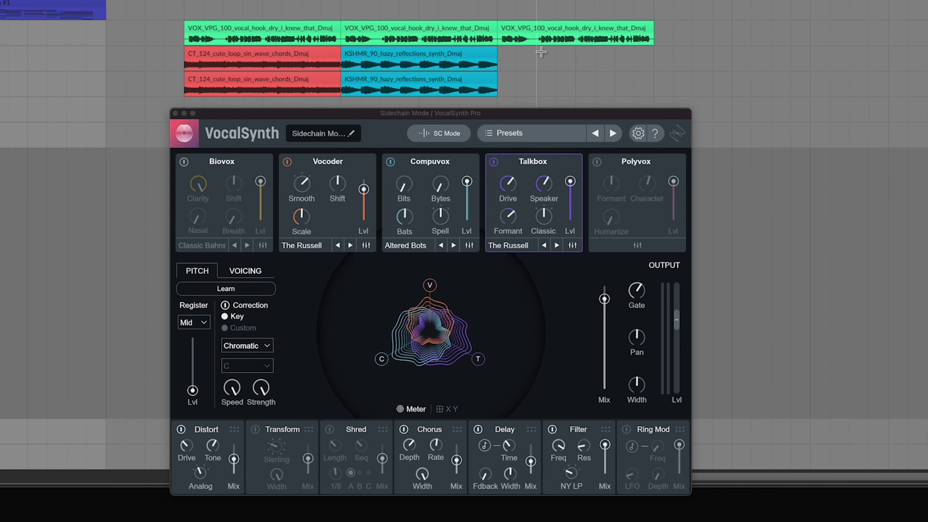
- Drop the UMRU 105 melody loop after KSHMR on track 2, trim it to the vocal's end, and play
{"action": "left_click", "coordinate": [509, 118]}
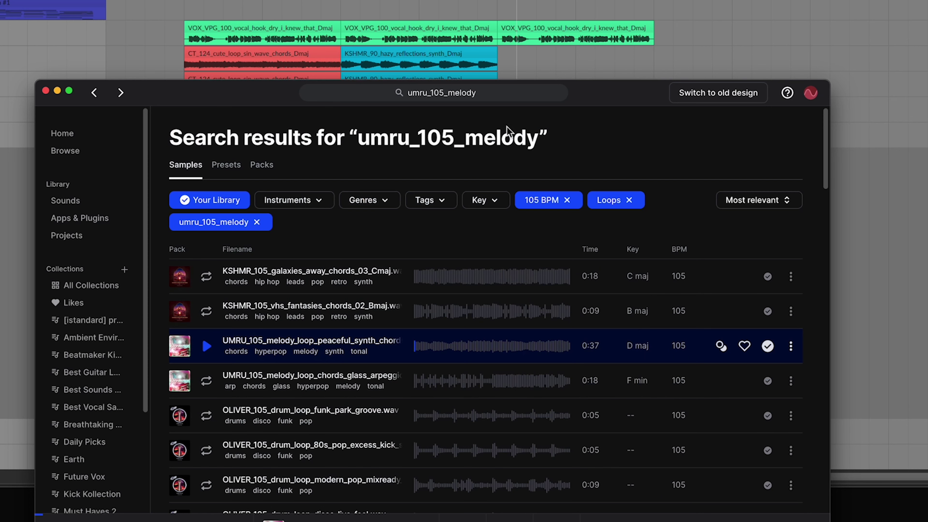
{"action": "left_click_drag", "start_coordinate": [294, 345], "coordinate": [526, 59]}
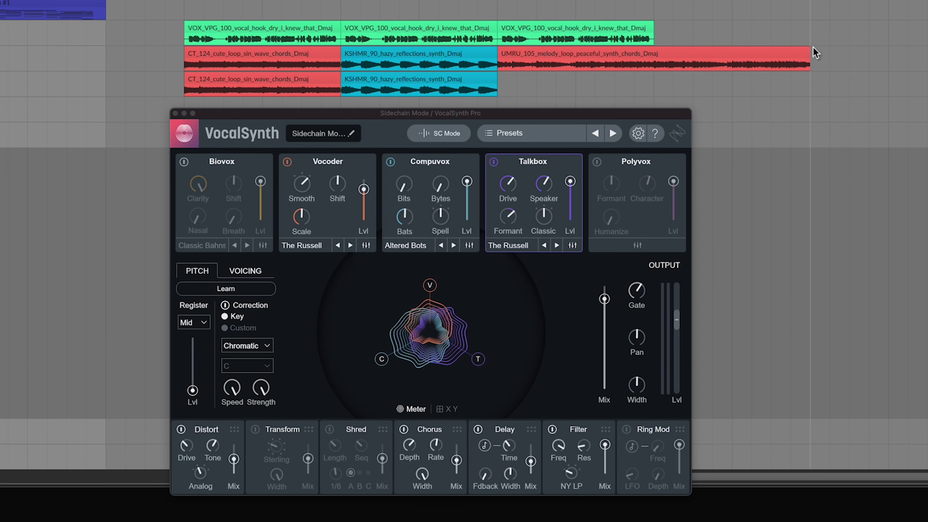
{"action": "left_click_drag", "start_coordinate": [808, 56], "coordinate": [651, 62]}
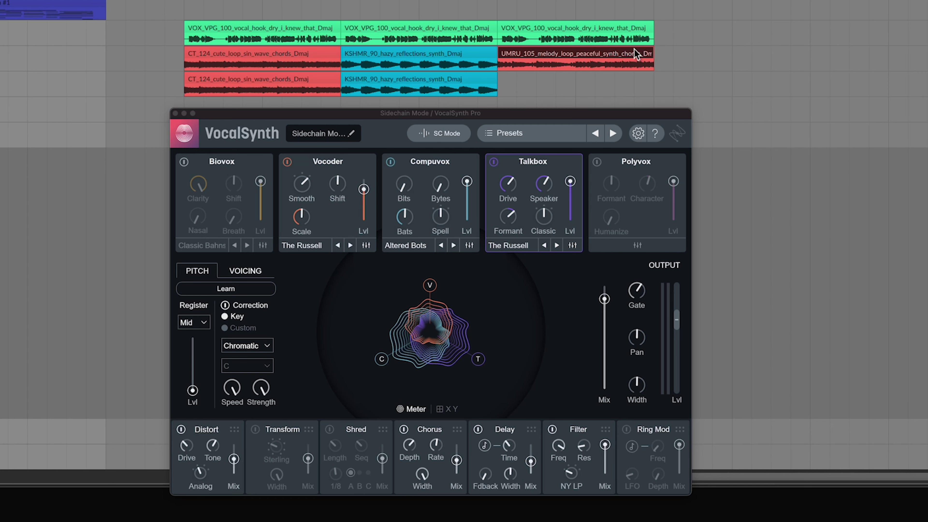
{"action": "key", "text": "space"}
{"action": "left_click", "coordinate": [590, 88]}
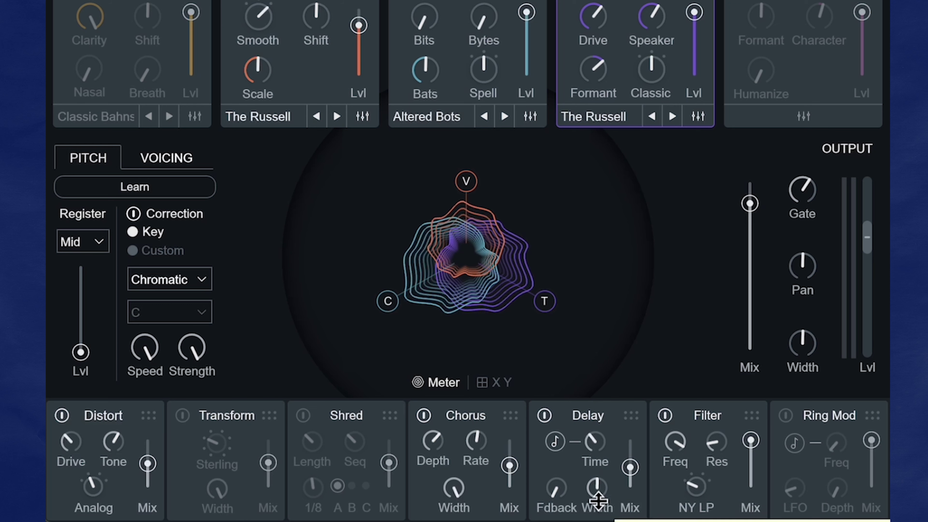
- Move Shred to the front of the effects chain
{"action": "left_click_drag", "start_coordinate": [392, 418], "coordinate": [520, 422]}
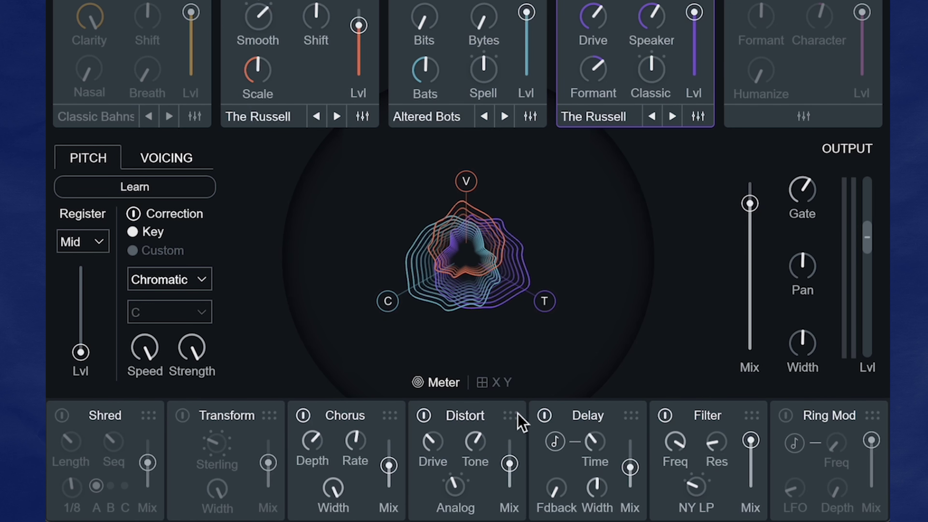